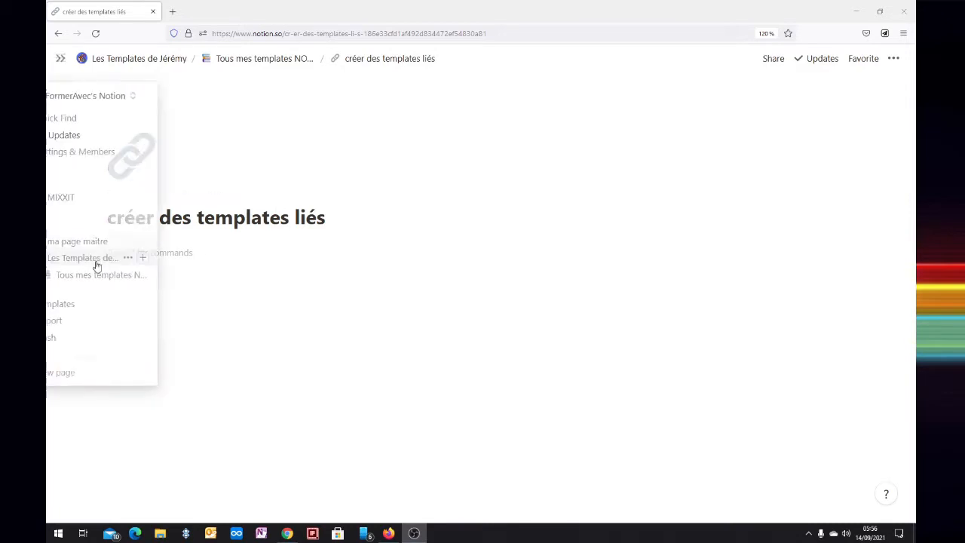
Insert an inline table in the empty page body and title it "Clients"
left_click(159, 255)
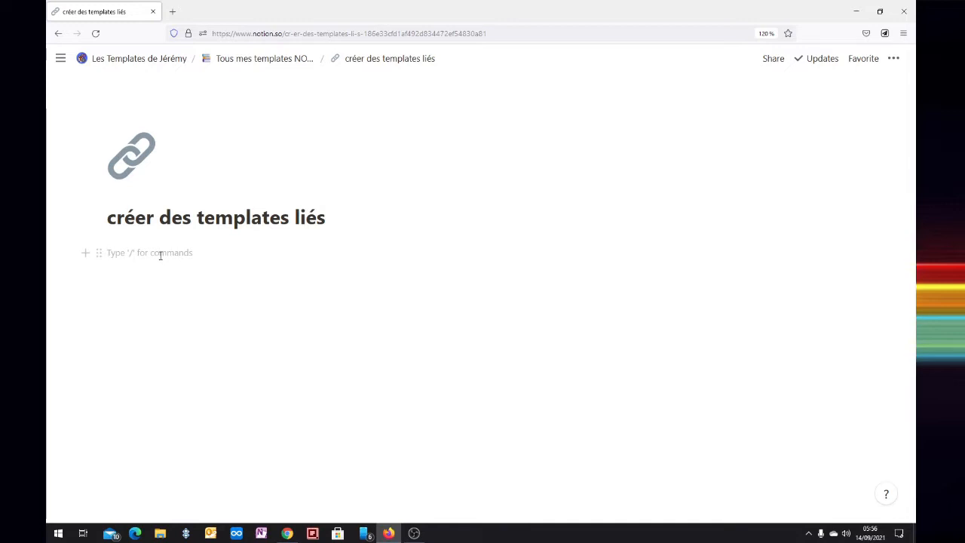
type("/inlin")
key("BackSpace")
key("BackSpace")
type("table")
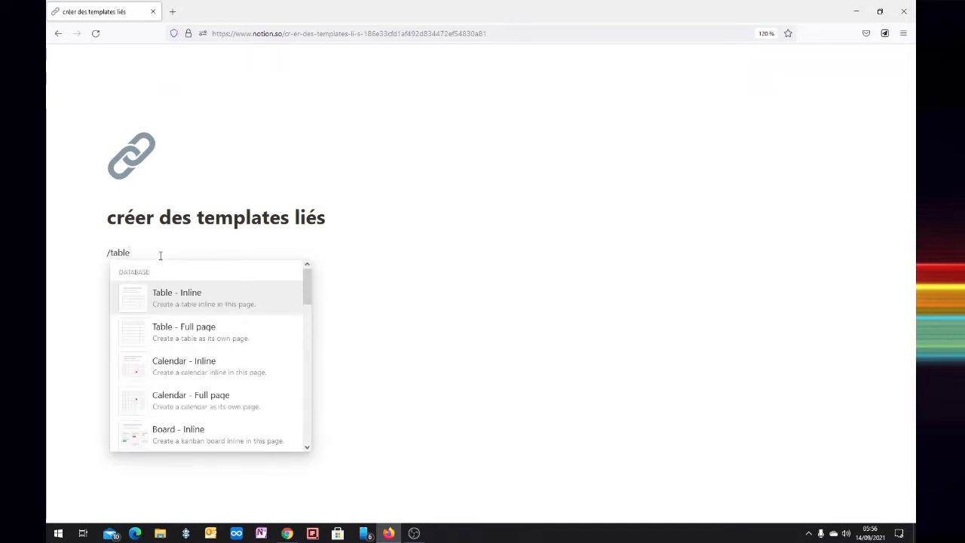
key("Return")
type("Clients")
Insert a second inline table below the Clients table and title it "Projets"
left_click(141, 411)
type("/inline")
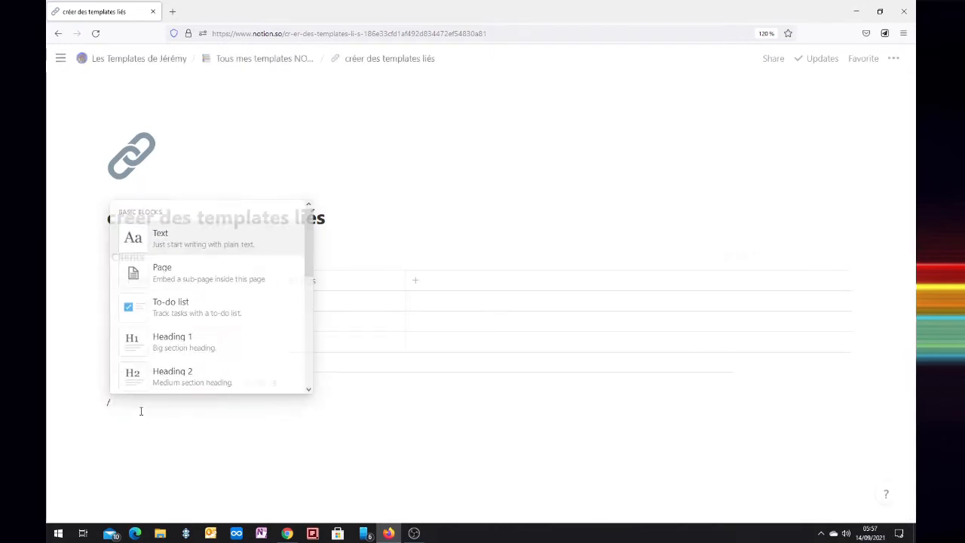
key("BackSpace")
key("BackSpace")
key("BackSpace")
key("BackSpace")
key("BackSpace")
key("BackSpace")
type("table")
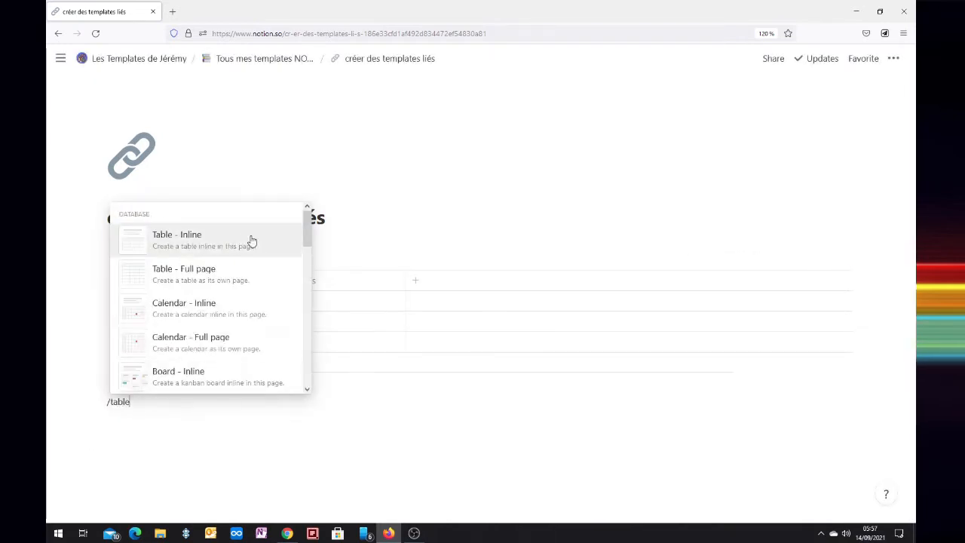
left_click(250, 242)
type("Projets")
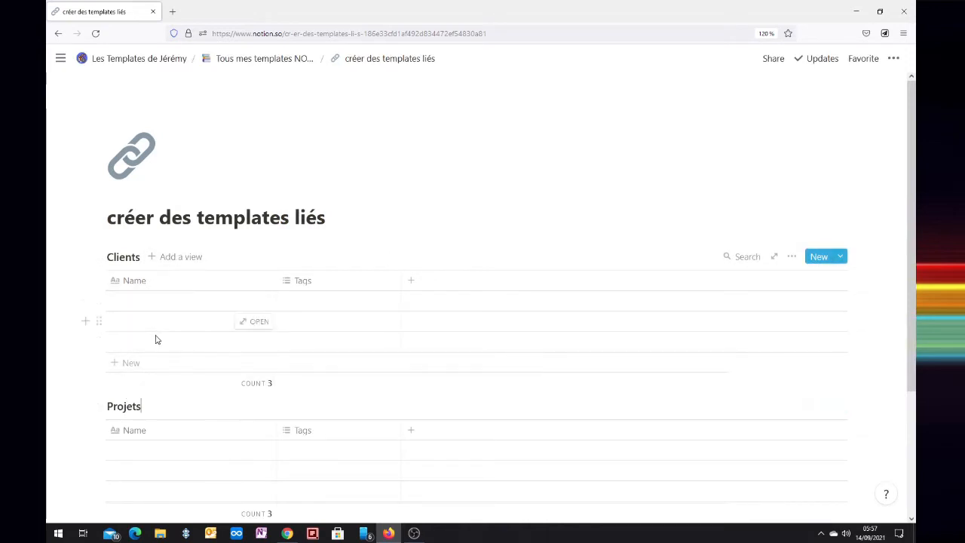
In the Clients table, rename the Name column to "nom du client" and delete the Tags column
left_click(153, 282)
type("nom du client")
key("Return")
left_click(312, 285)
left_click(312, 500)
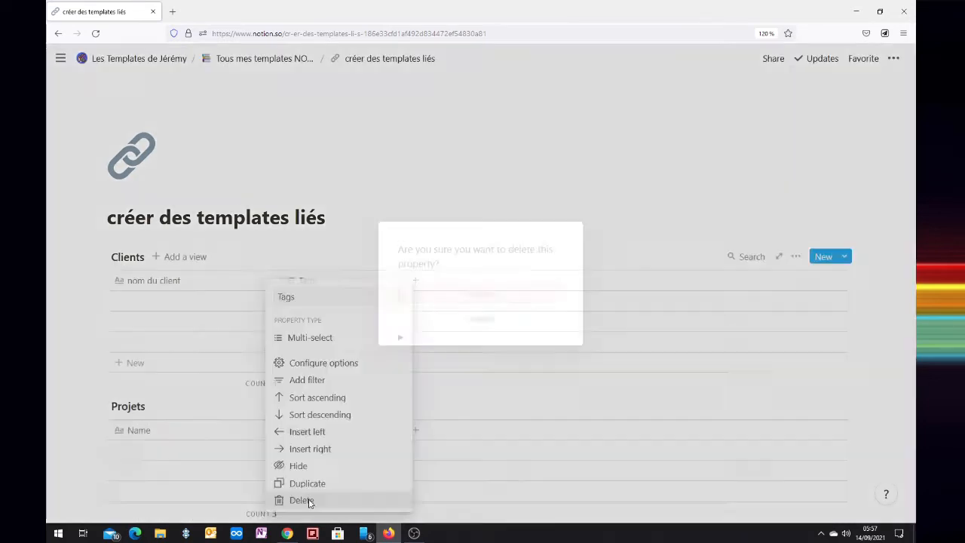
key("Return")
In the Projets table, rename the Name column to "Identifiant PROJET" and the Tags column to "Etat du projet"
scroll(226, 339, "down", 2)
left_click(129, 275)
type("Identifiant PROJET")
key("Return")
left_click(303, 268)
type("Etat du projet")
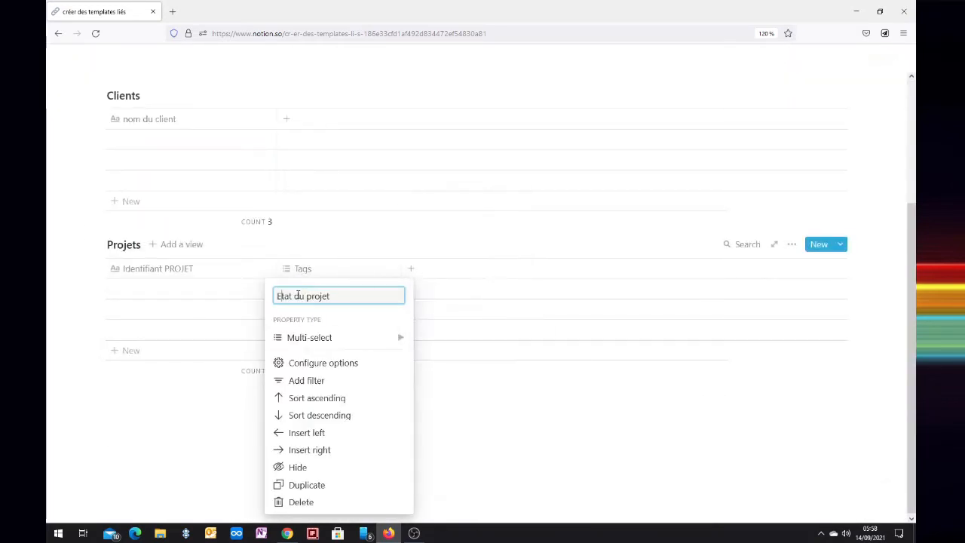
key("Return")
Create the options "En cours", "terminé" and "debut" in the first row's Etat du projet cell
left_click(305, 290)
type("En cours")
key("Return")
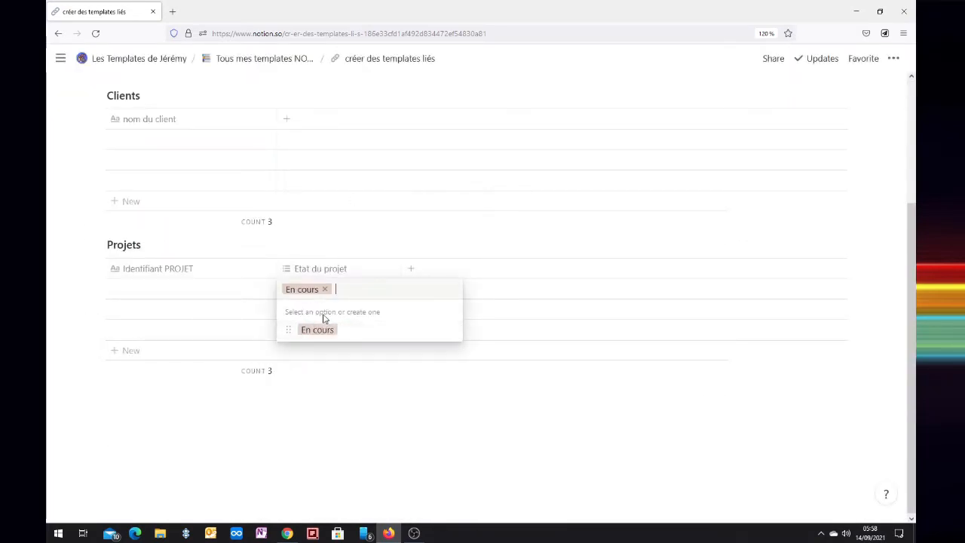
type("terminé")
key("Return")
type("debut")
key("Return")
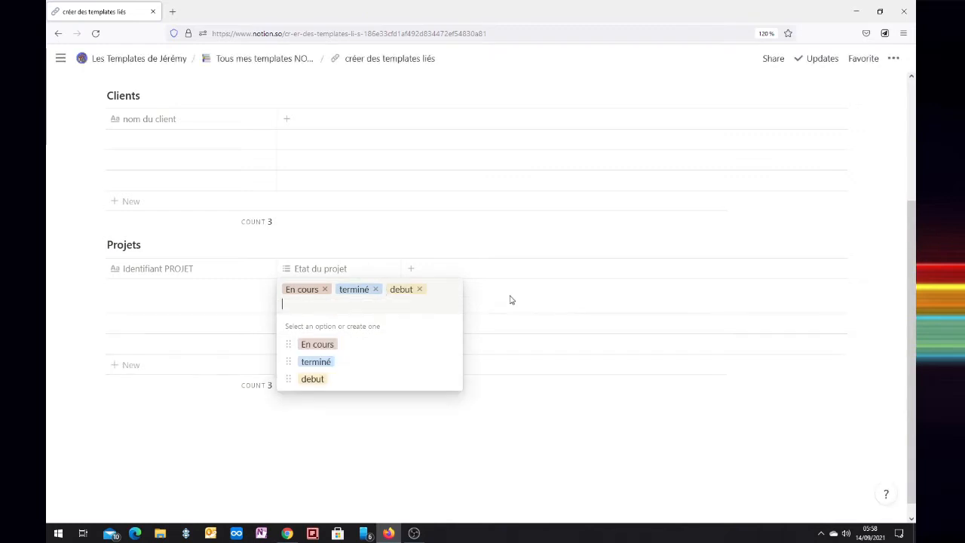
left_click(510, 299)
Change the Etat du projet property to the single Select type and clear the first row's value
left_click(320, 268)
mouse_move(339, 337)
left_click(448, 259)
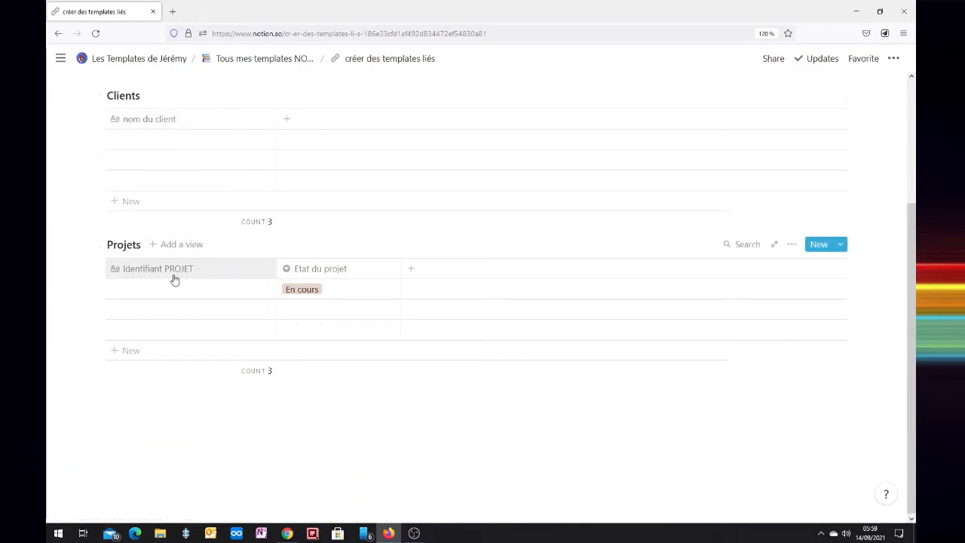
left_click(332, 294)
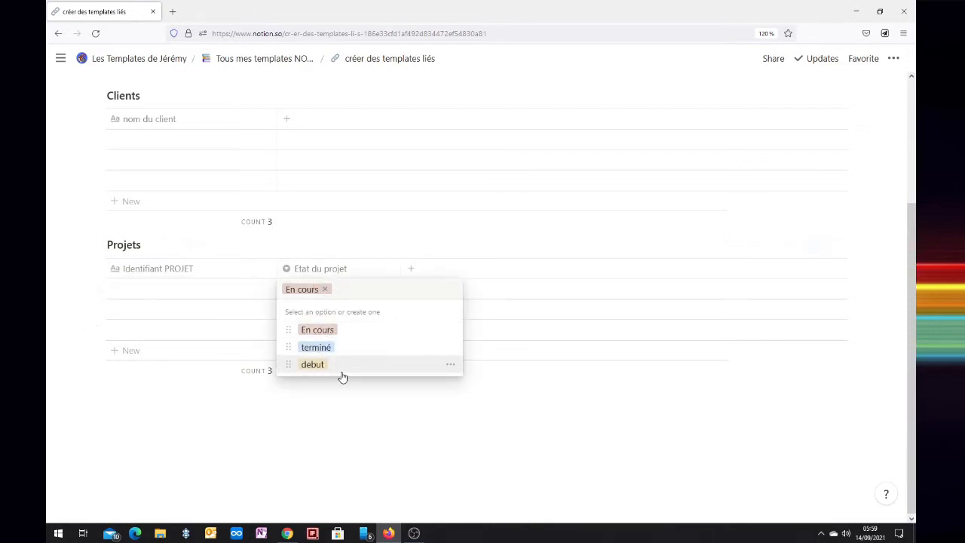
left_click(325, 289)
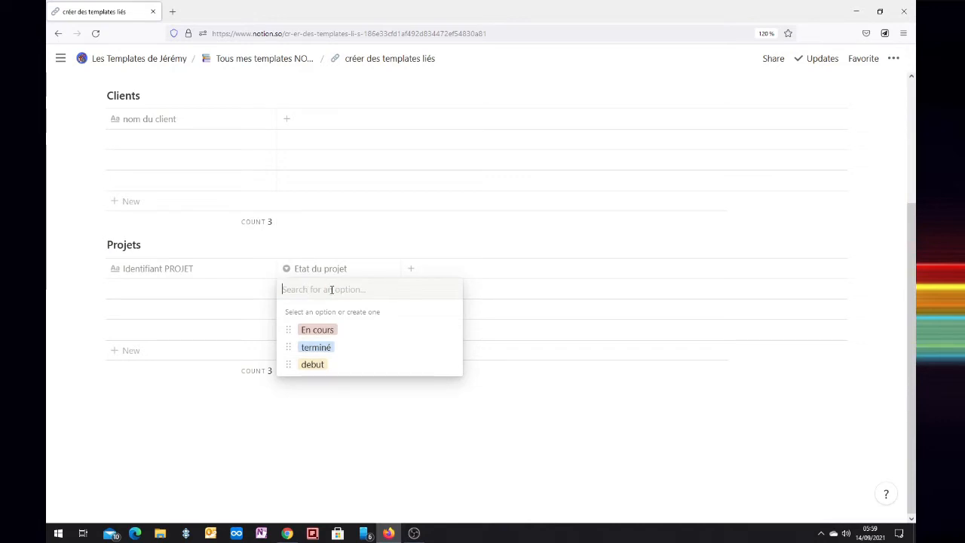
key("Escape")
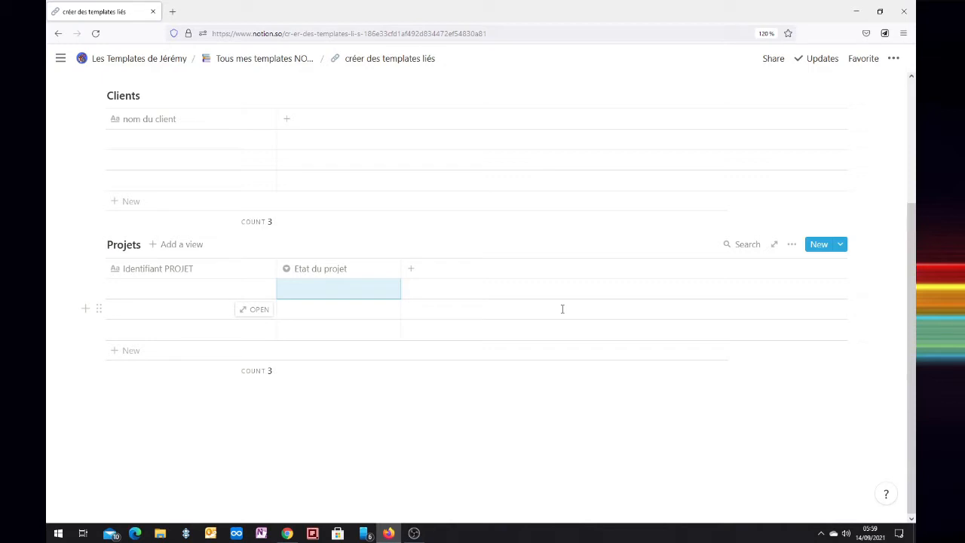
Add a "projets" column to the Clients table as a relation to the Projets database
left_click(287, 118)
type("projets")
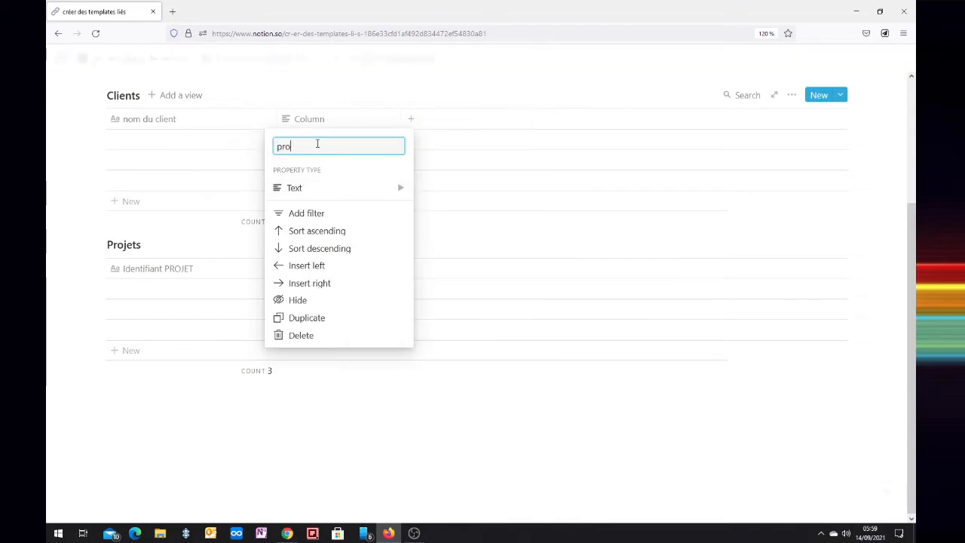
mouse_move(323, 188)
left_click(451, 318)
left_click(467, 287)
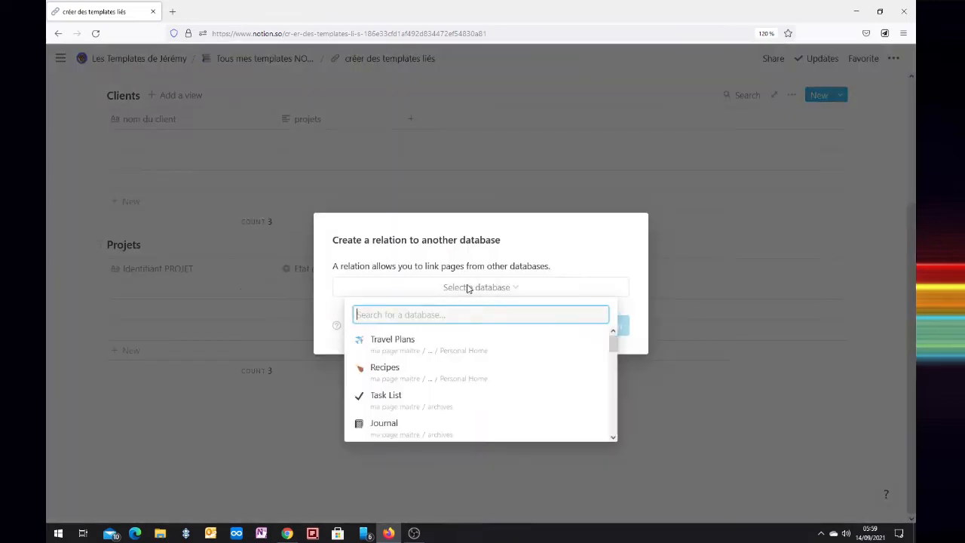
type("projets")
left_click(394, 401)
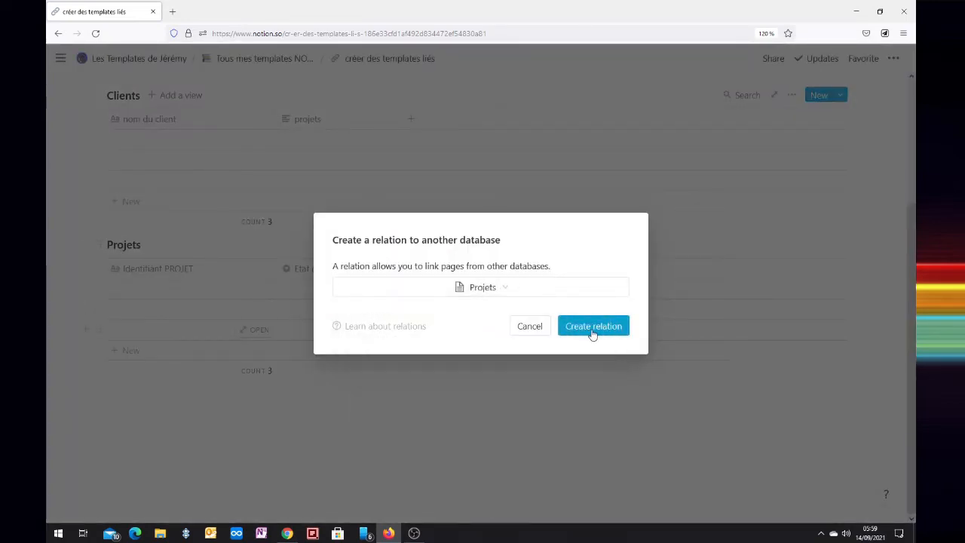
left_click(593, 326)
Rename the related-to-Clients relation column in the Projets table to "Client"
left_click(438, 273)
type("Clients")
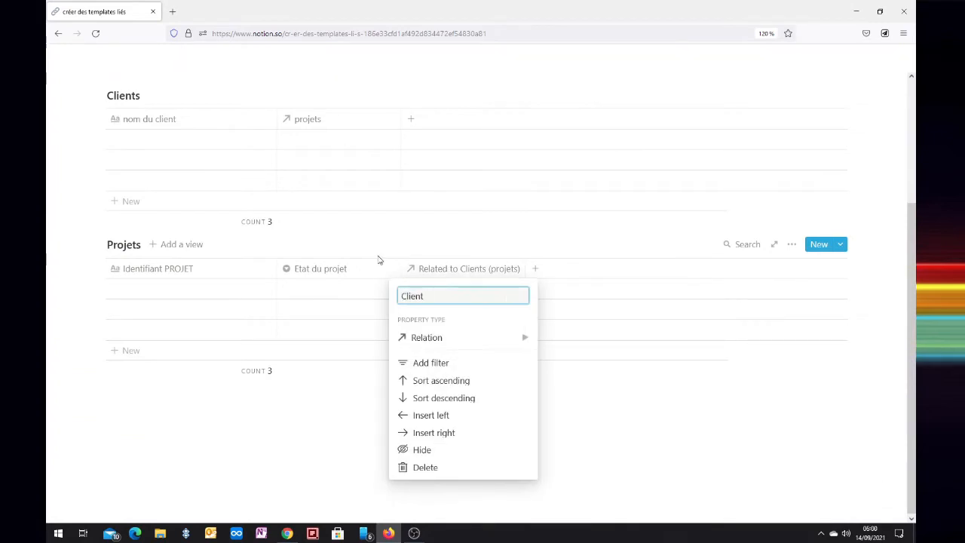
left_click(616, 301)
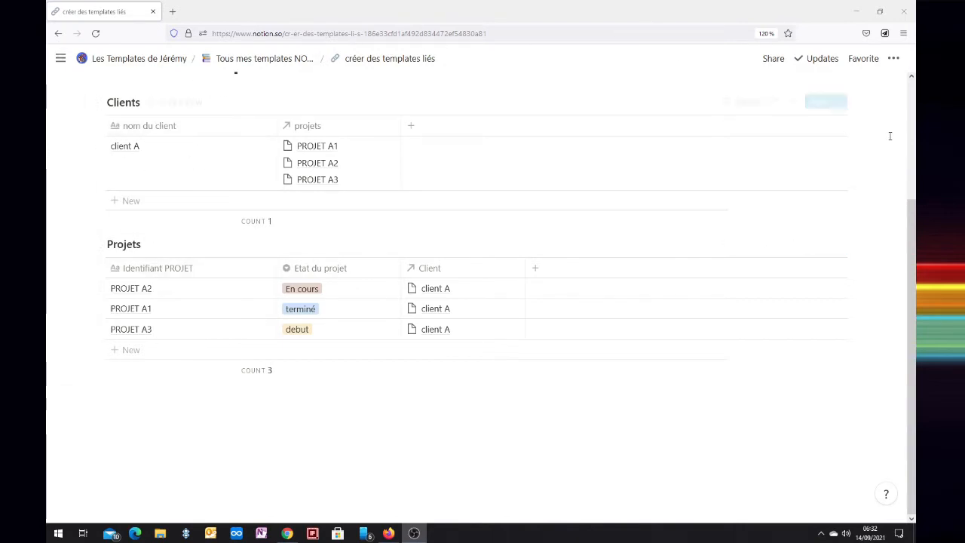
Create a new template for the Clients database and title it "fiche client"
left_click(840, 105)
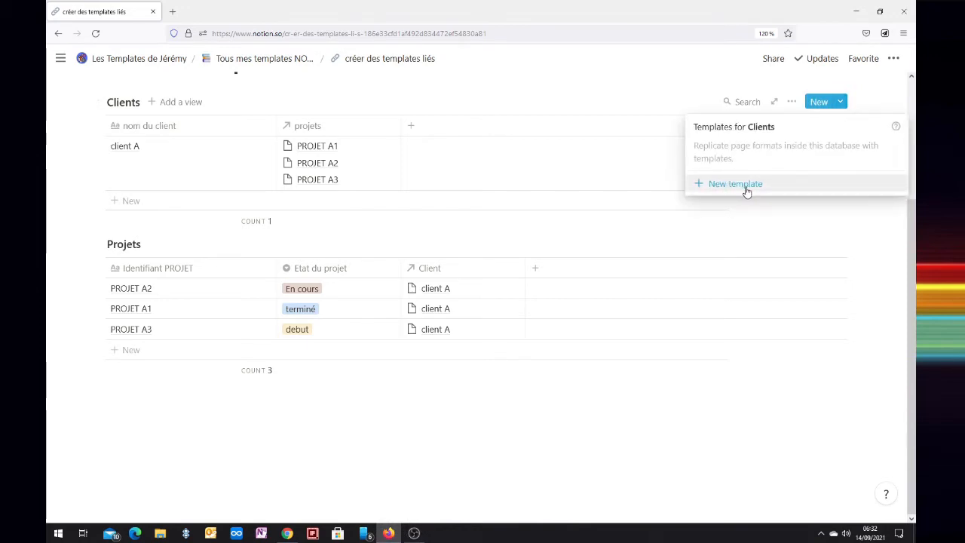
left_click(745, 189)
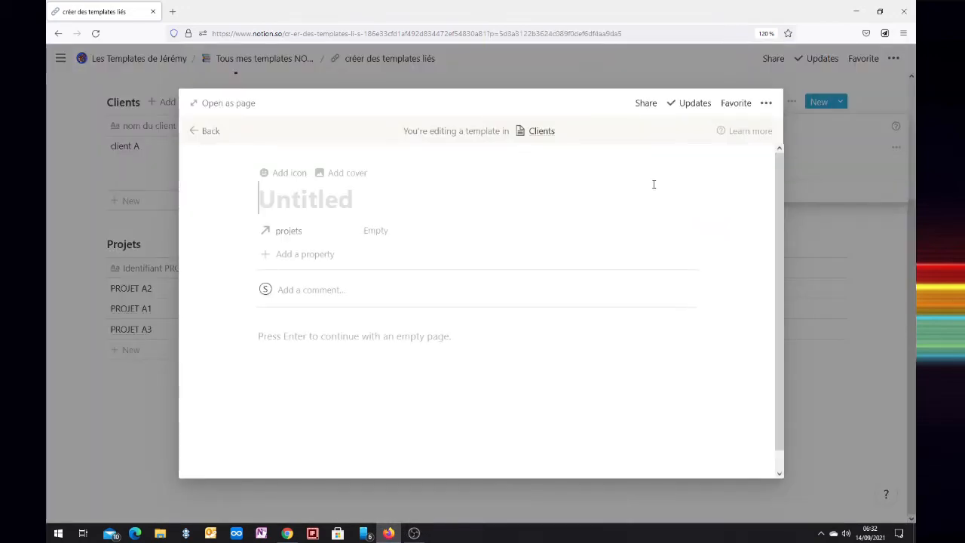
type("f")
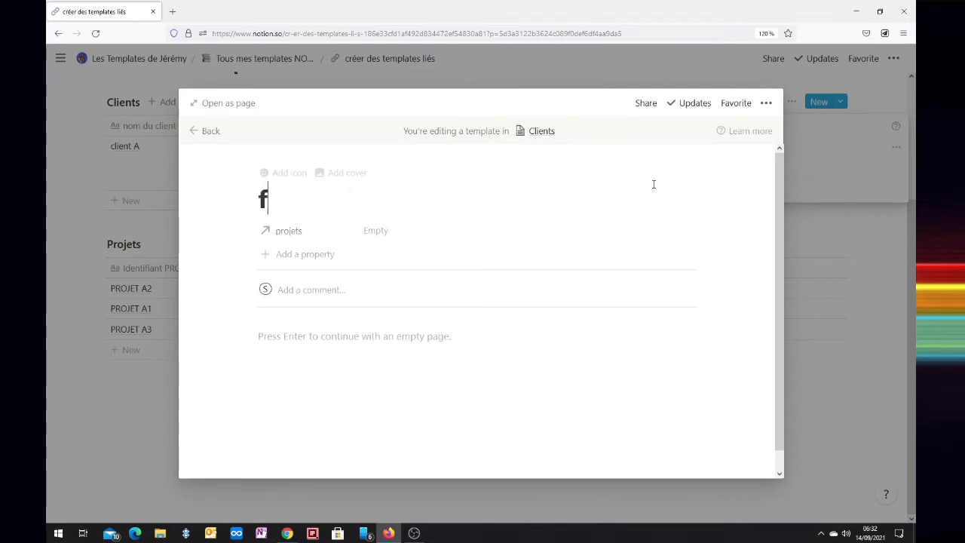
type("iche client")
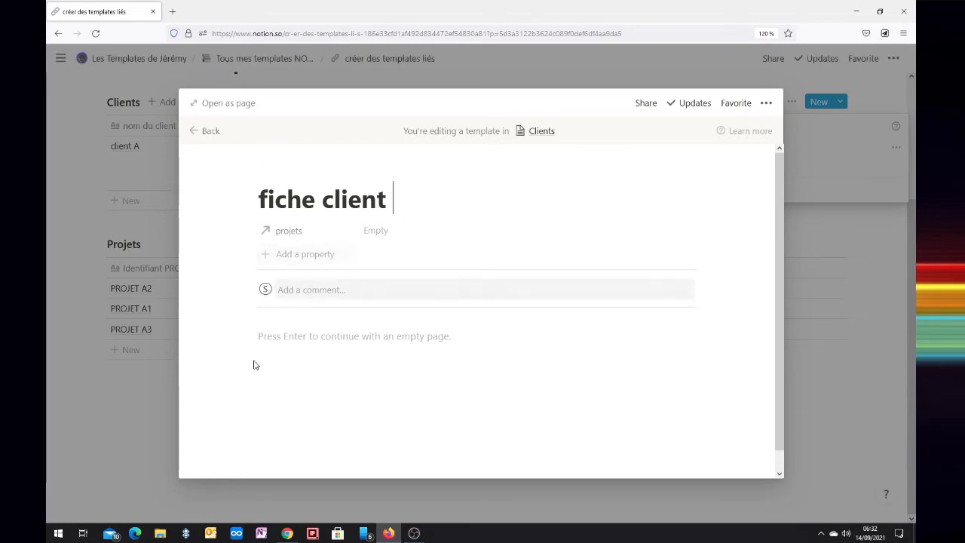
Insert a linked database in the template body, using the Projets database from the "créer des templates liés" page
left_click(267, 337)
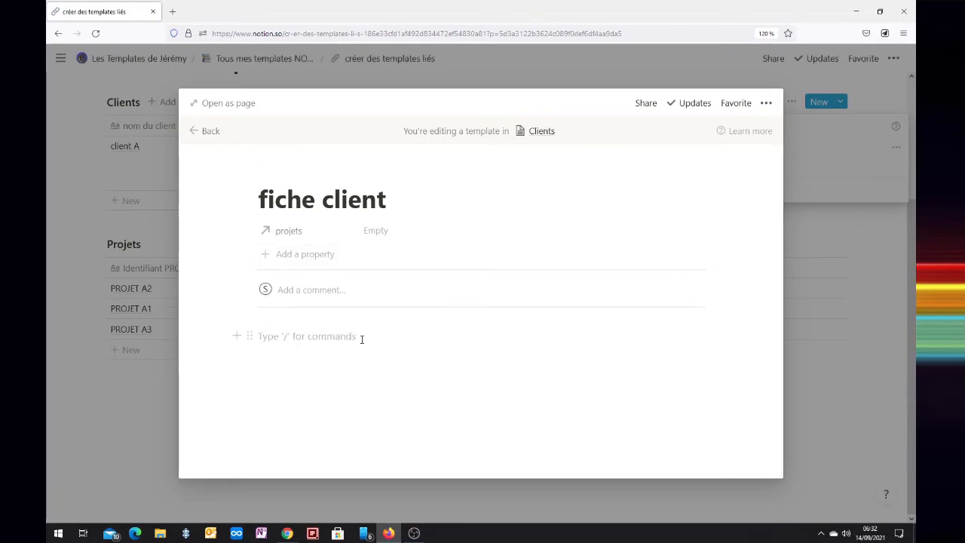
type("/")
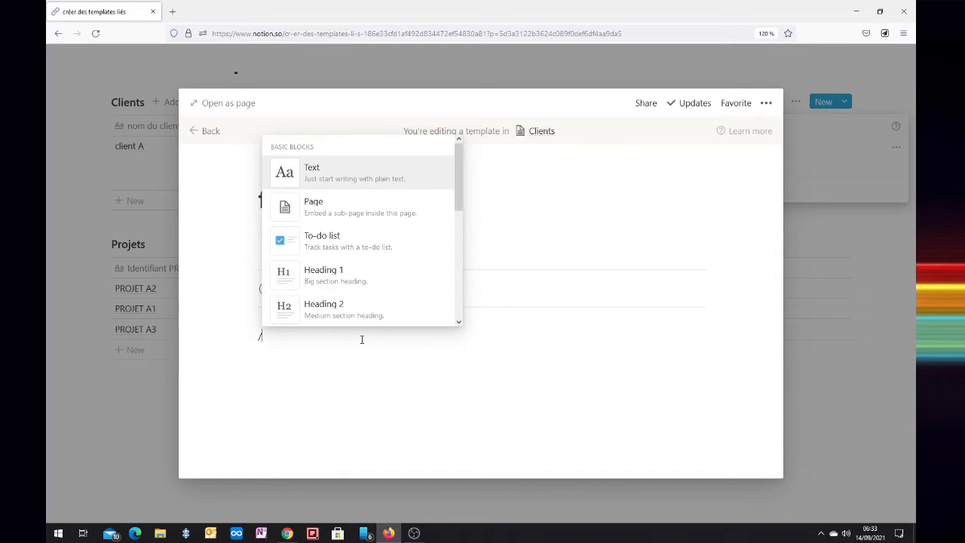
type("linked")
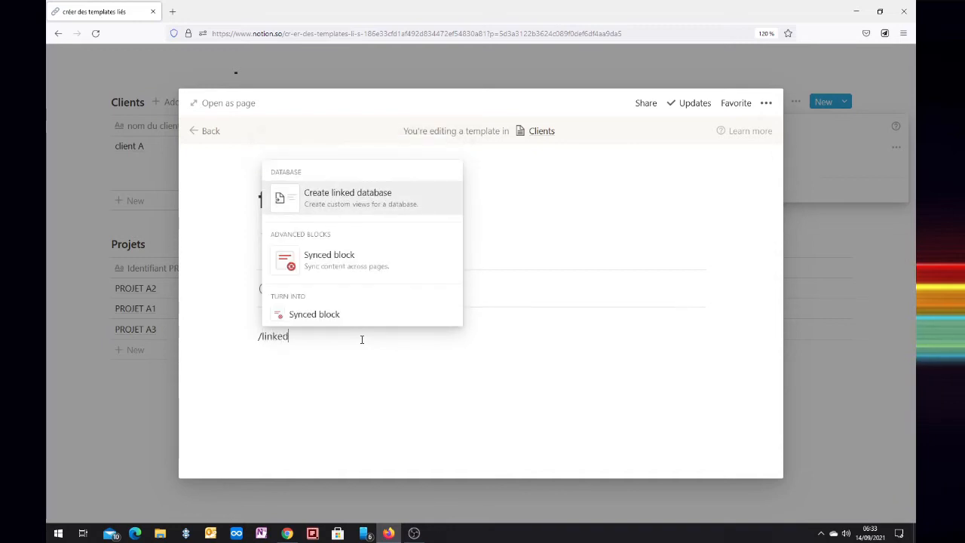
left_click(341, 209)
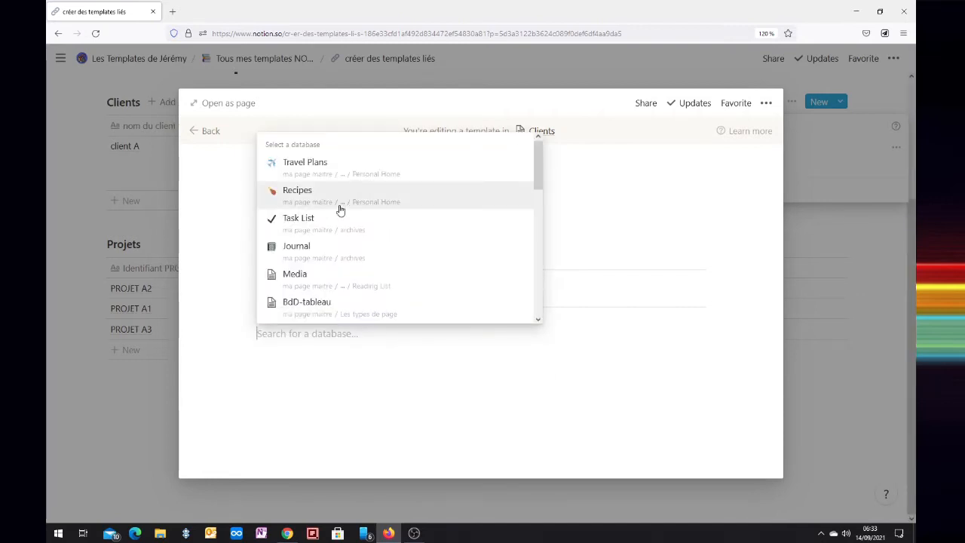
type("prjets")
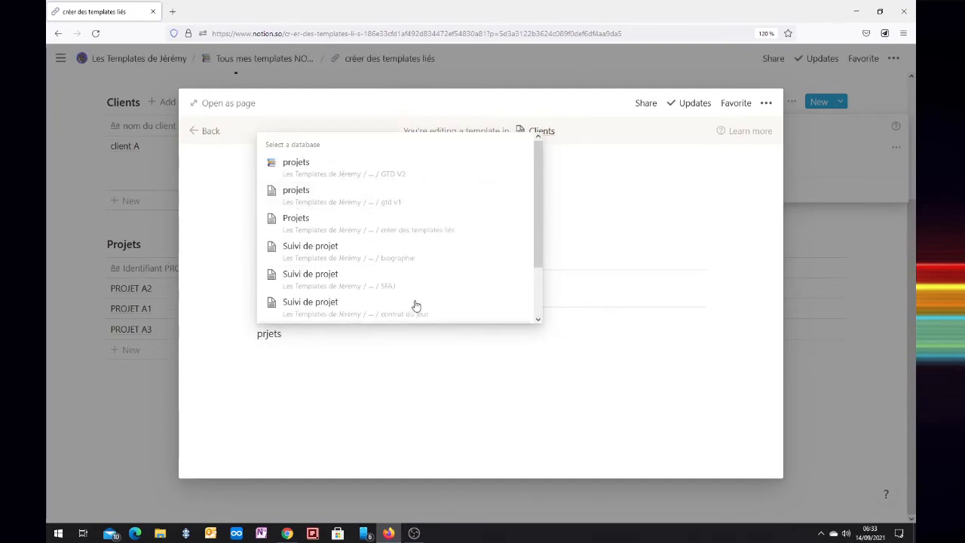
left_click(352, 231)
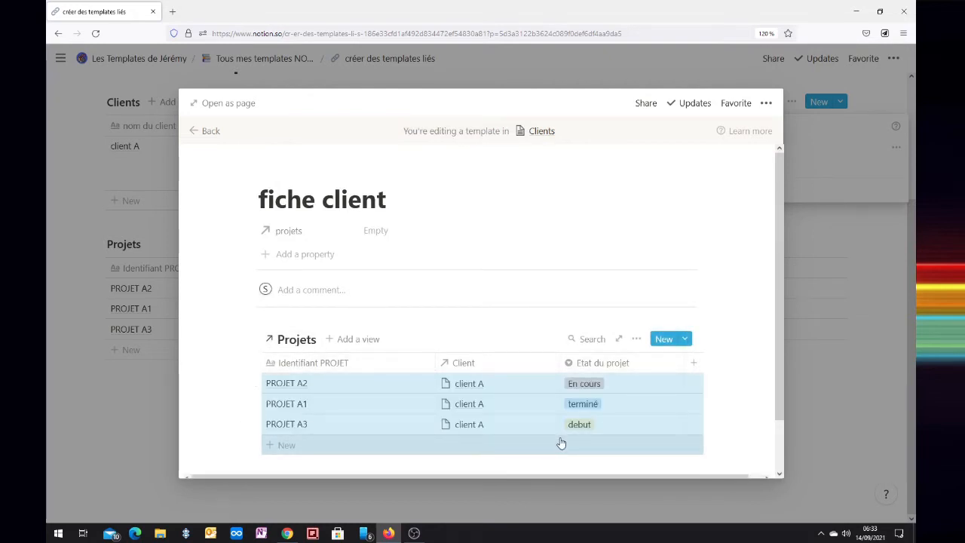
left_click(636, 339)
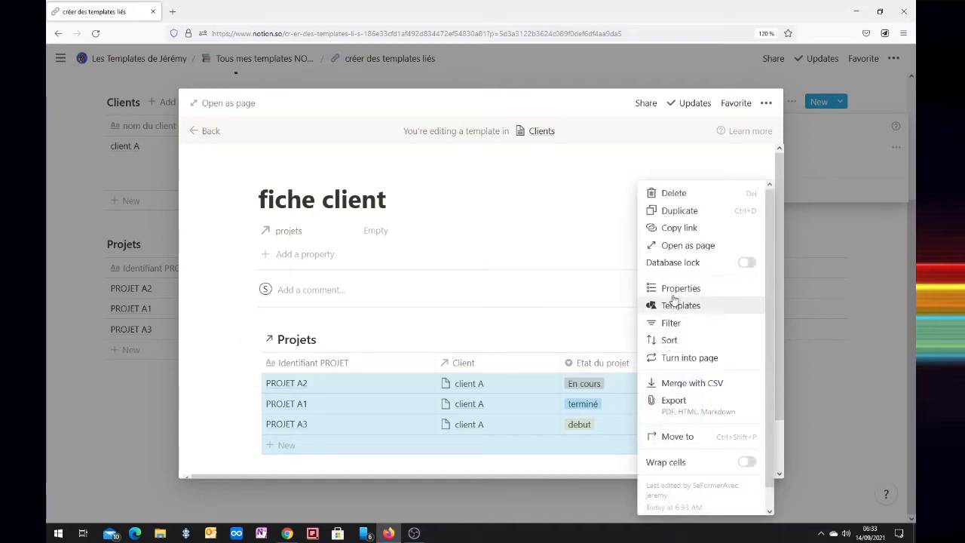
left_click(645, 294)
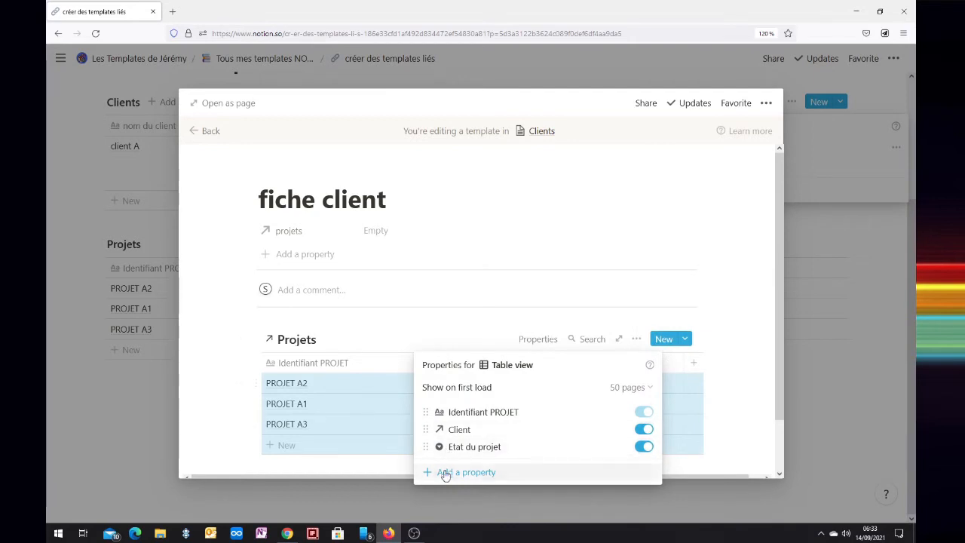
left_click(473, 331)
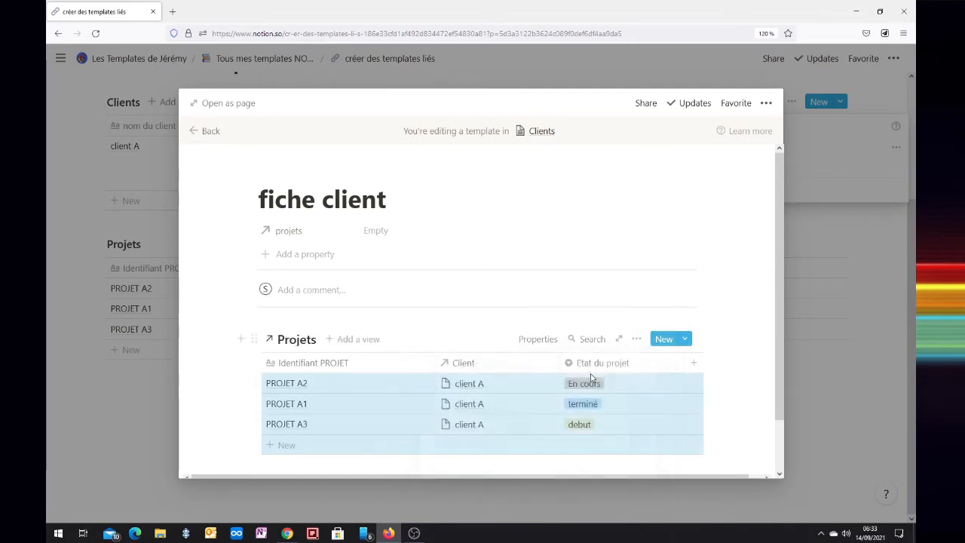
Filter the template's linked Projets view to show rows where Client contains "fiche client", and return to the database page
left_click(636, 340)
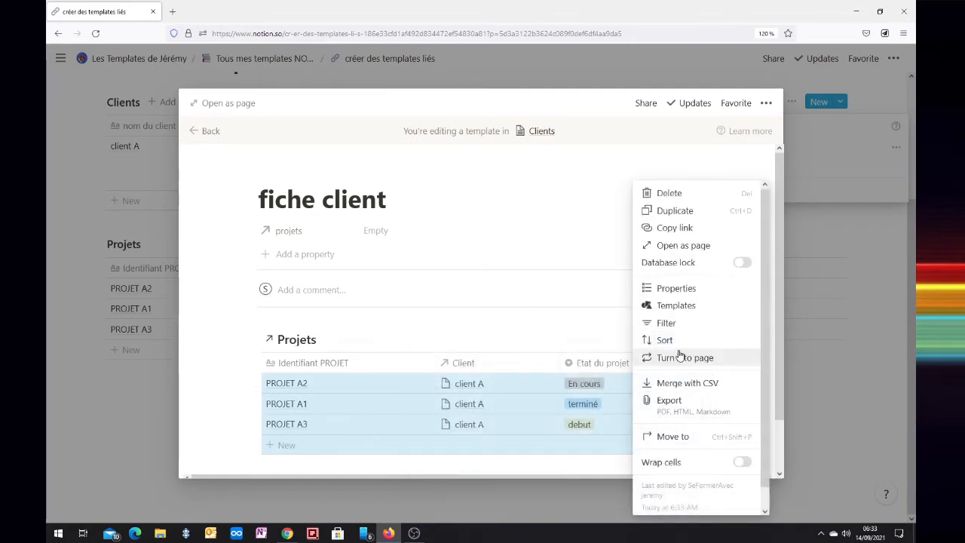
left_click(663, 323)
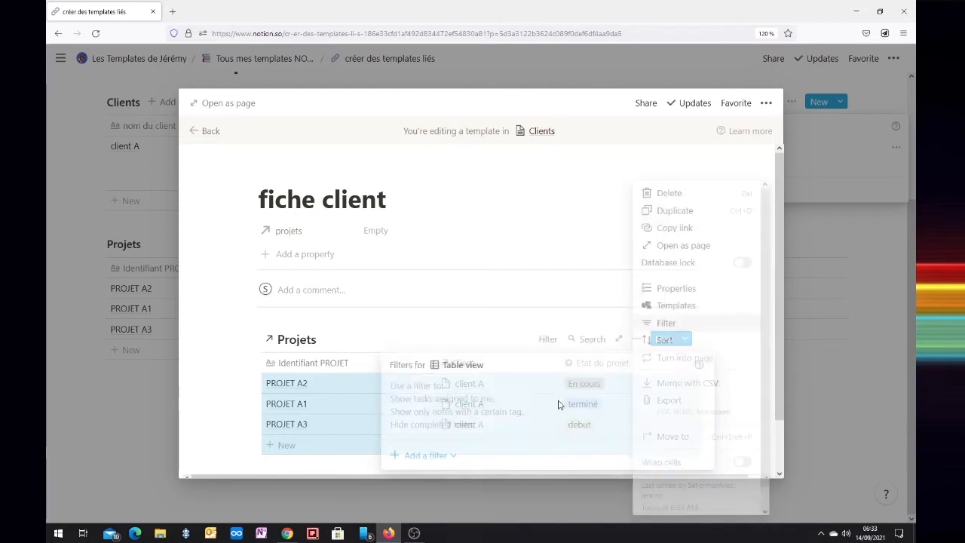
left_click(425, 454)
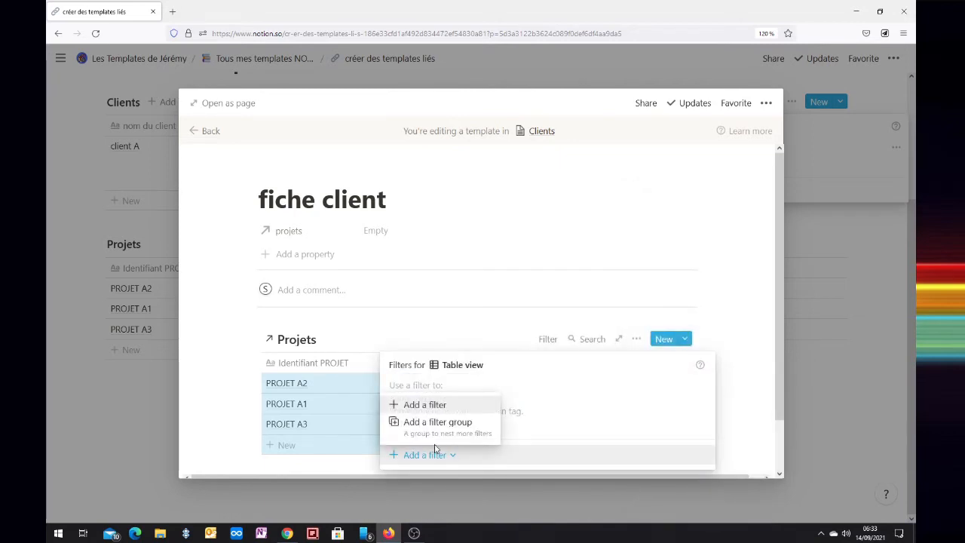
left_click(439, 404)
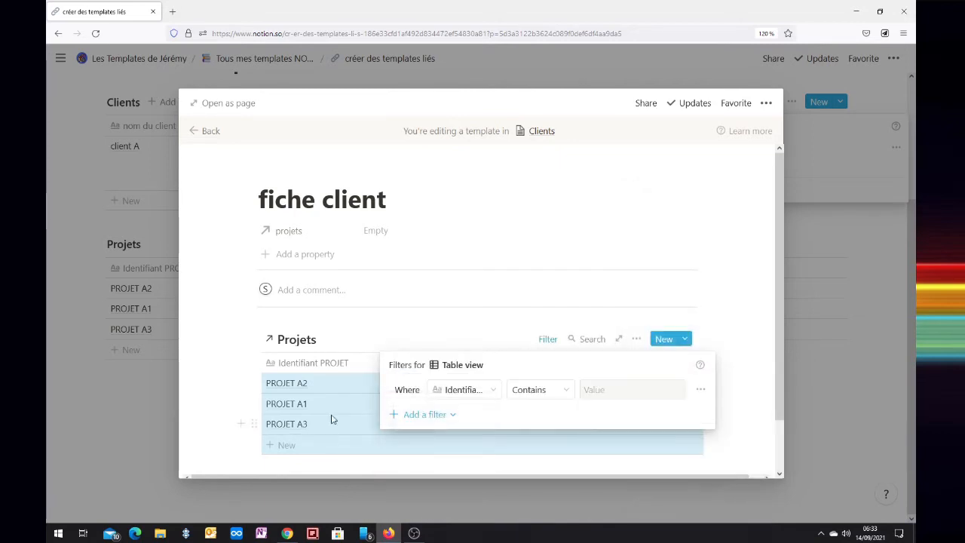
left_click(464, 393)
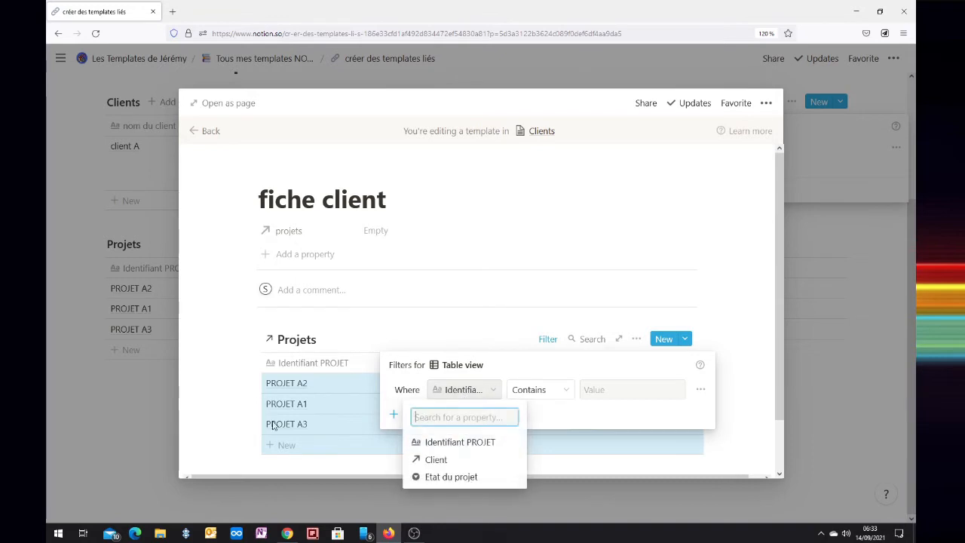
left_click(438, 461)
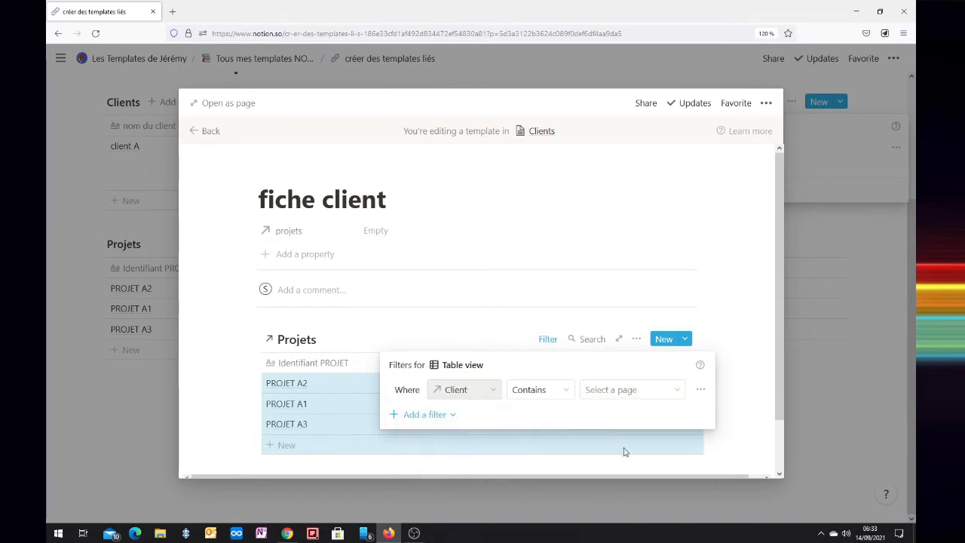
left_click(676, 391)
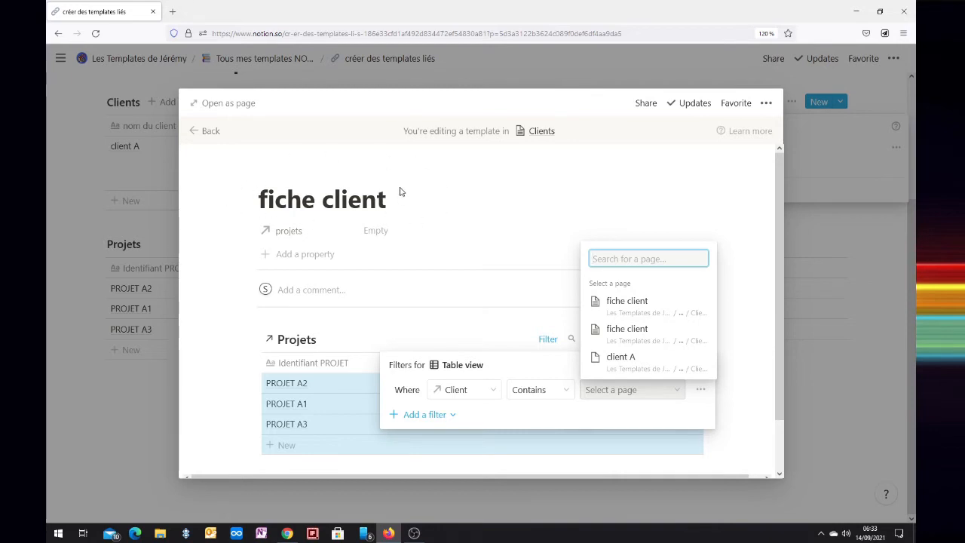
left_click(651, 302)
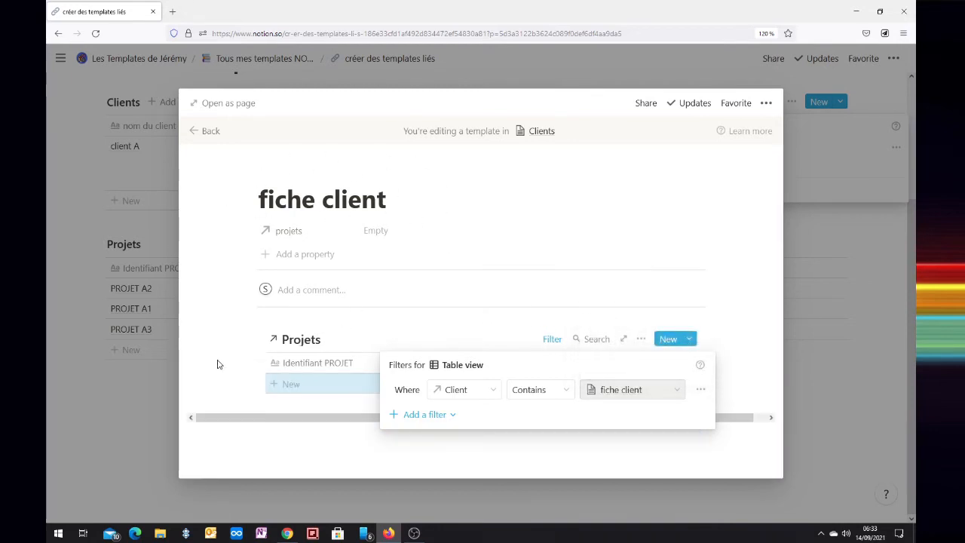
left_click(258, 362)
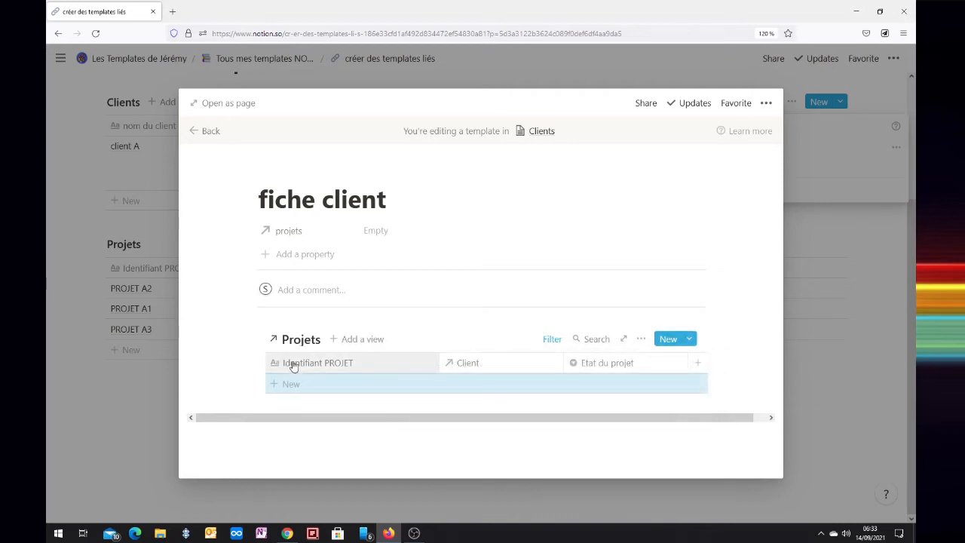
left_click(205, 132)
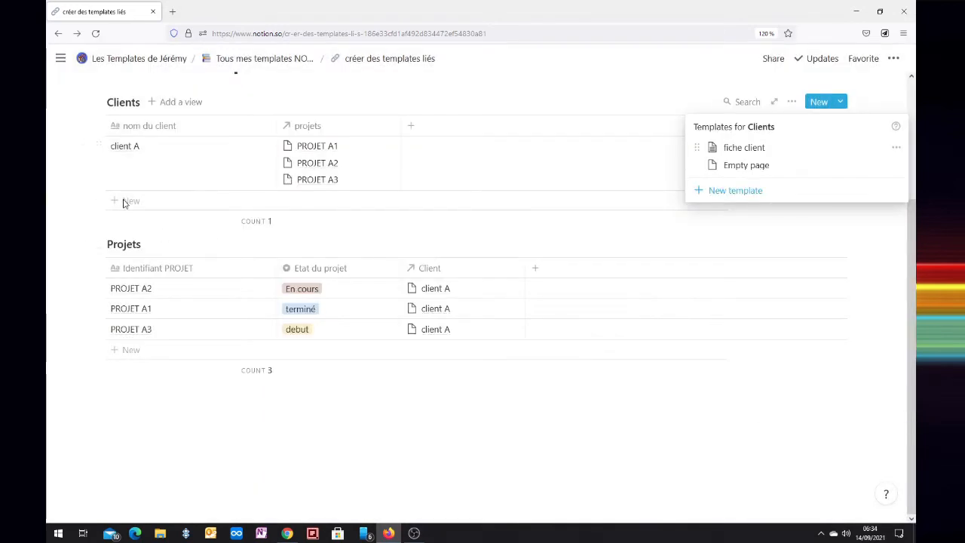
Add a new client named "client b" to the Clients table
left_click(136, 205)
left_click(129, 202)
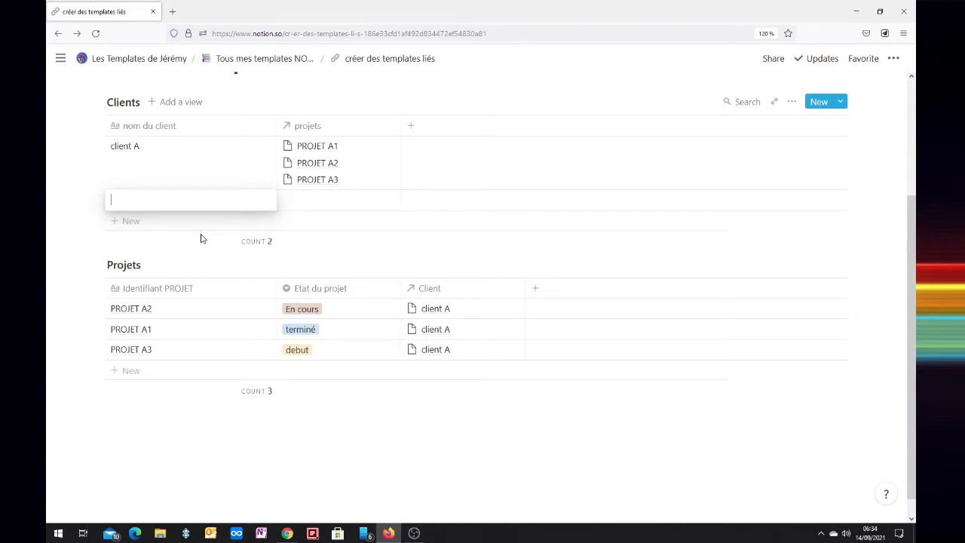
type("client b")
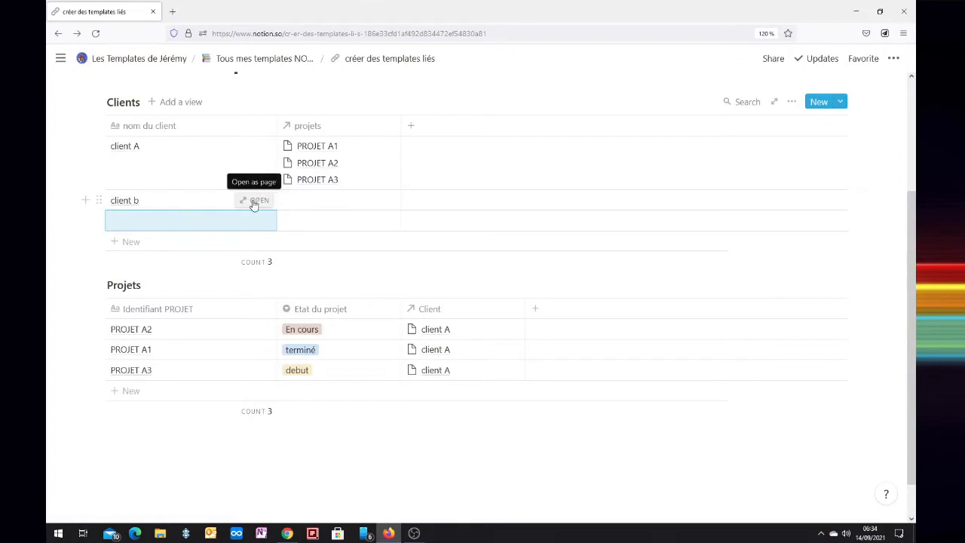
Apply the "fiche client" template to the client b page and check the filter on its Projets view
left_click(254, 201)
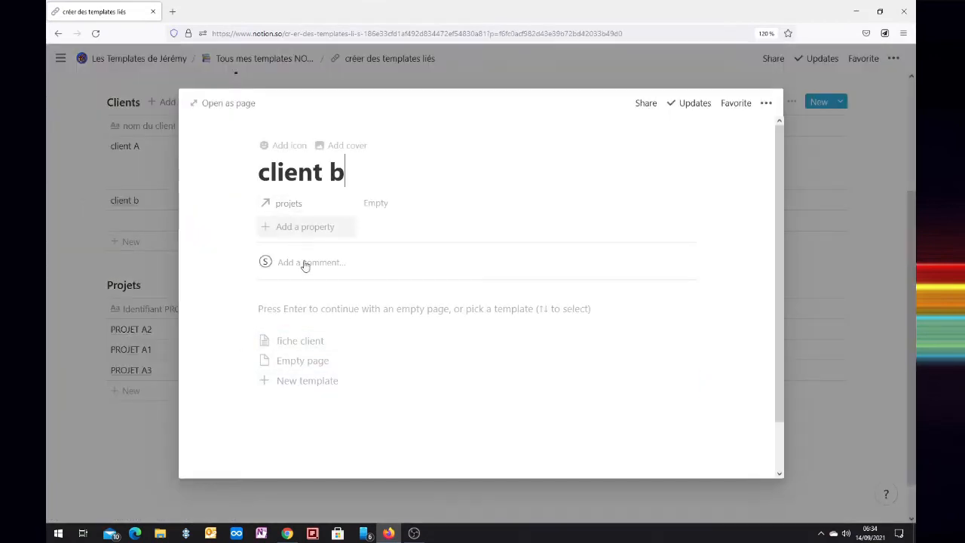
left_click(293, 348)
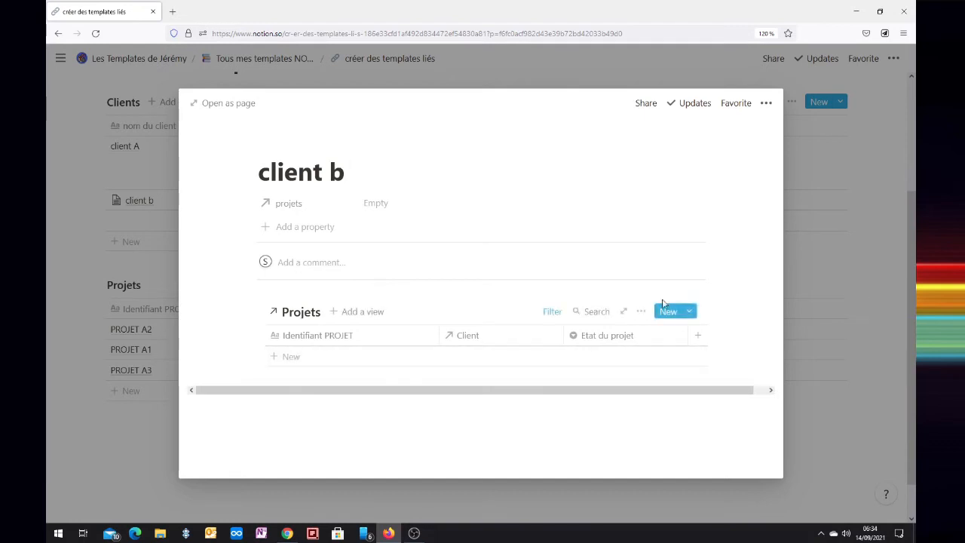
left_click(549, 312)
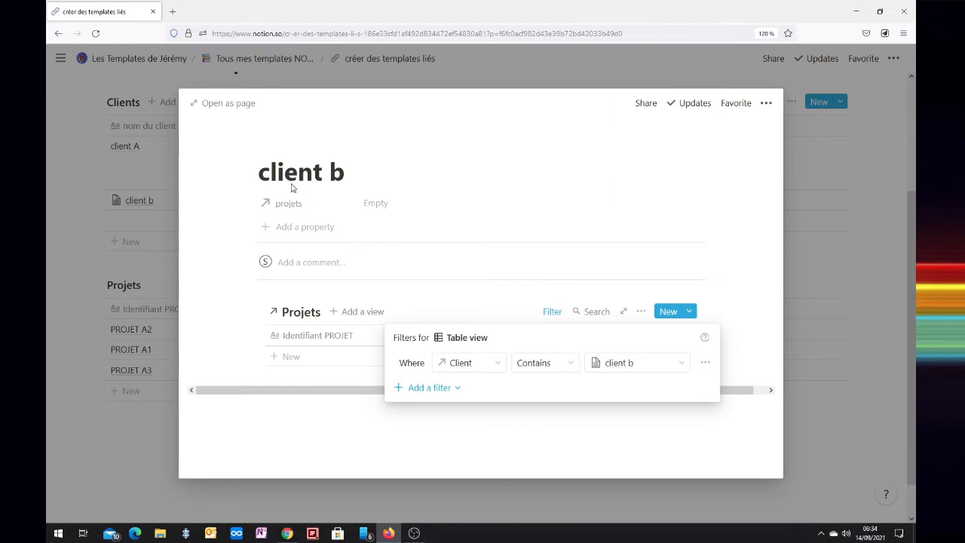
left_click(800, 159)
Apply the "fiche client" template to the client A page
left_click(134, 167)
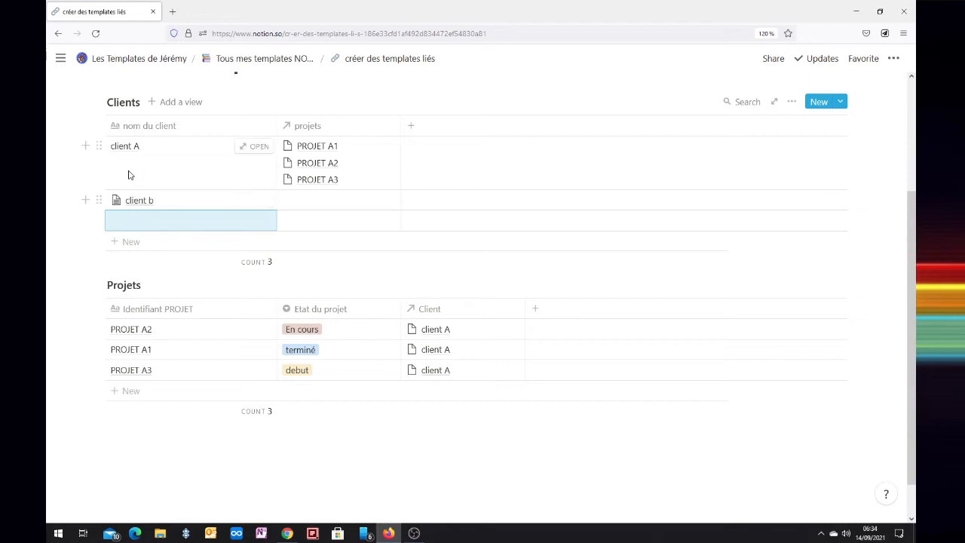
left_click(135, 146)
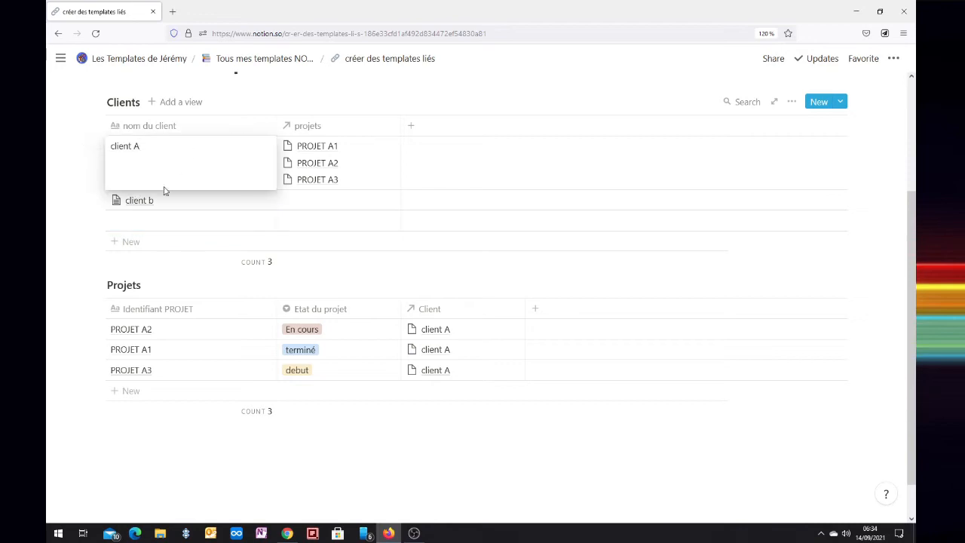
left_click(422, 192)
left_click(260, 150)
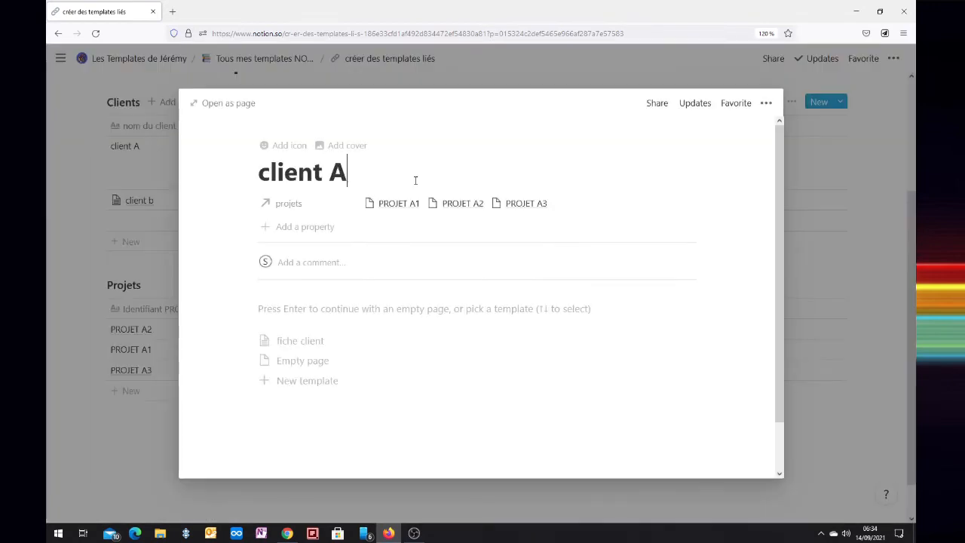
left_click(290, 343)
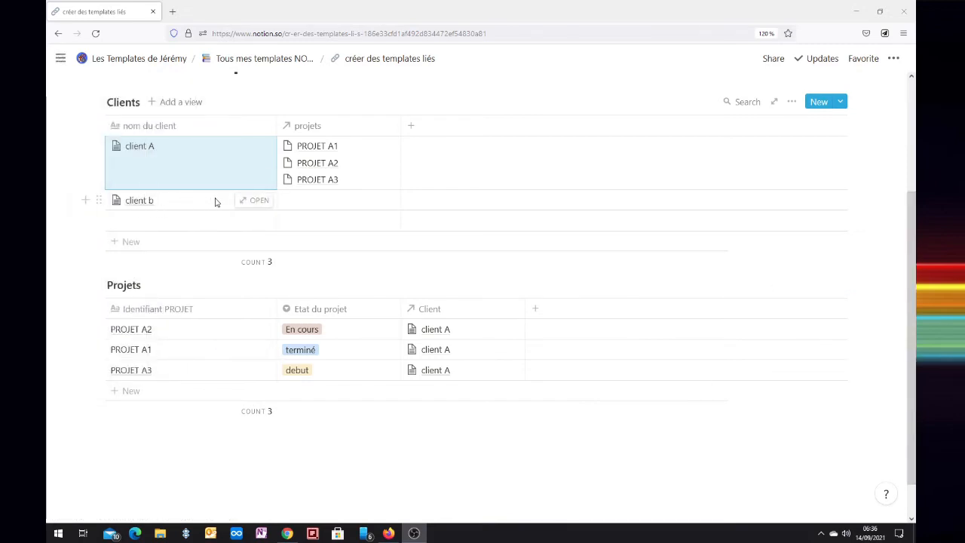
Add a project "projet B1" with Etat du projet "En cours" in client b's Projets view, and review the client page
left_click(248, 203)
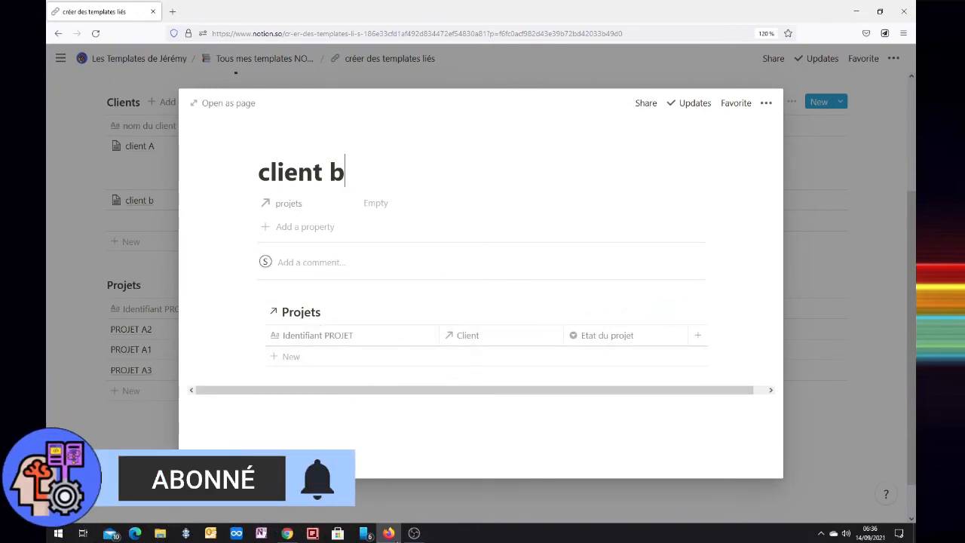
left_click(300, 358)
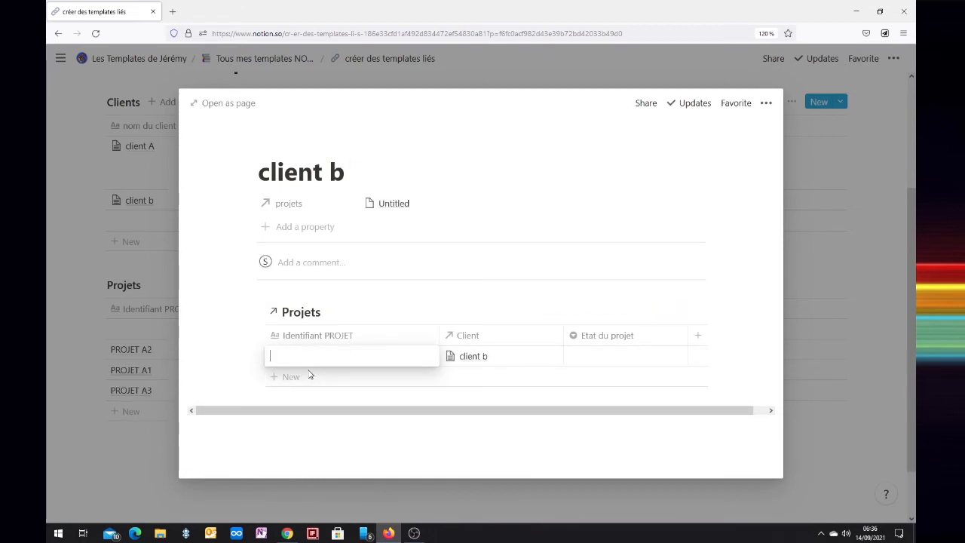
type("projet B1")
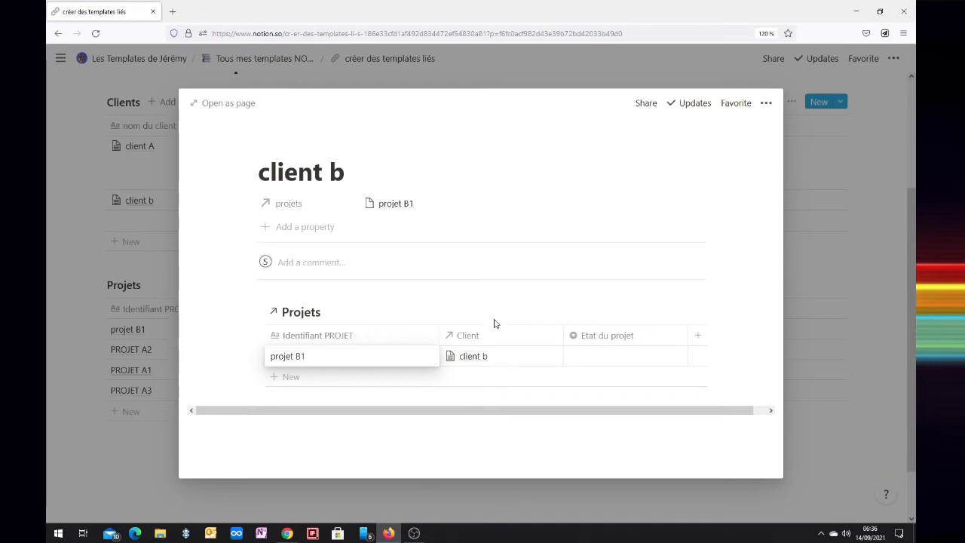
key("Tab")
key("Tab")
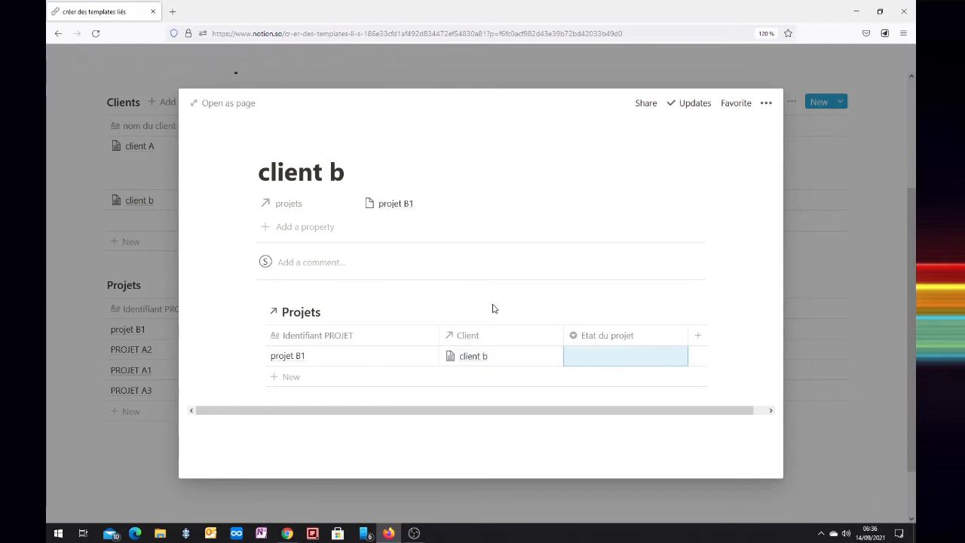
left_click(602, 367)
left_click(606, 398)
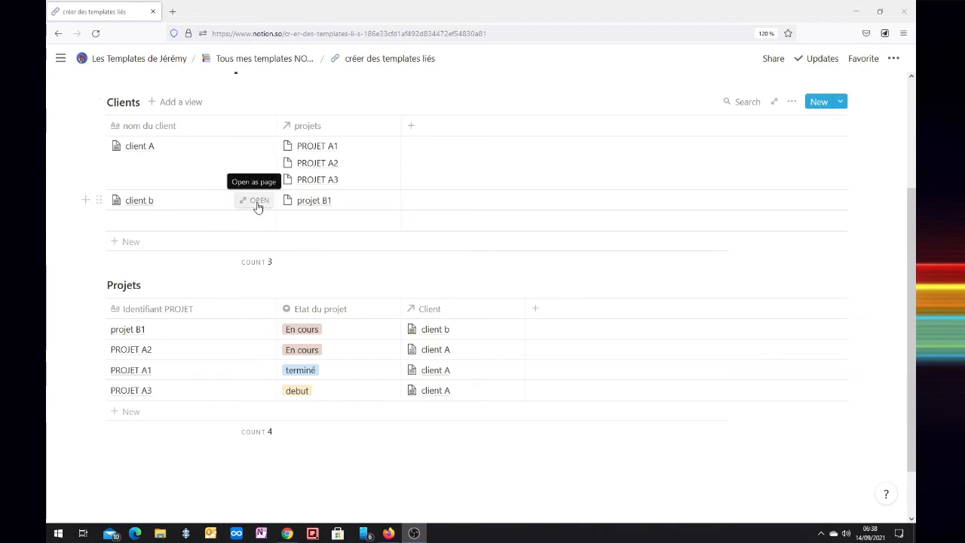
left_click(257, 201)
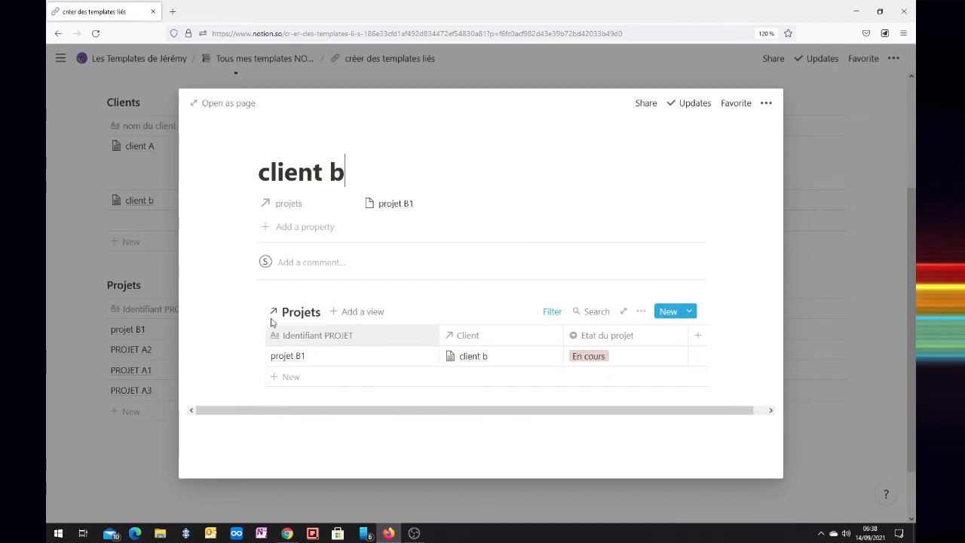
left_click(834, 168)
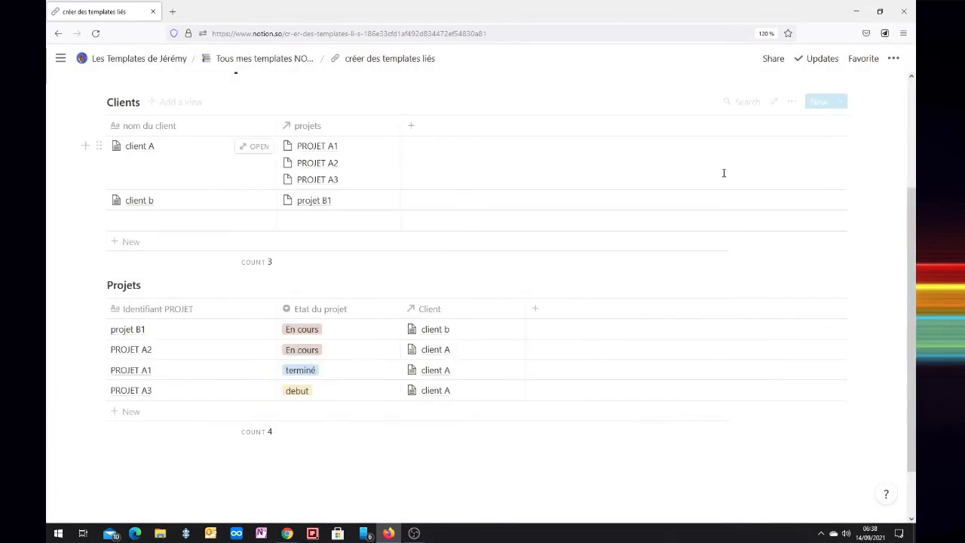
Edit the "fiche client" template and add a board view named "kanban" to its linked Projets database
left_click(840, 104)
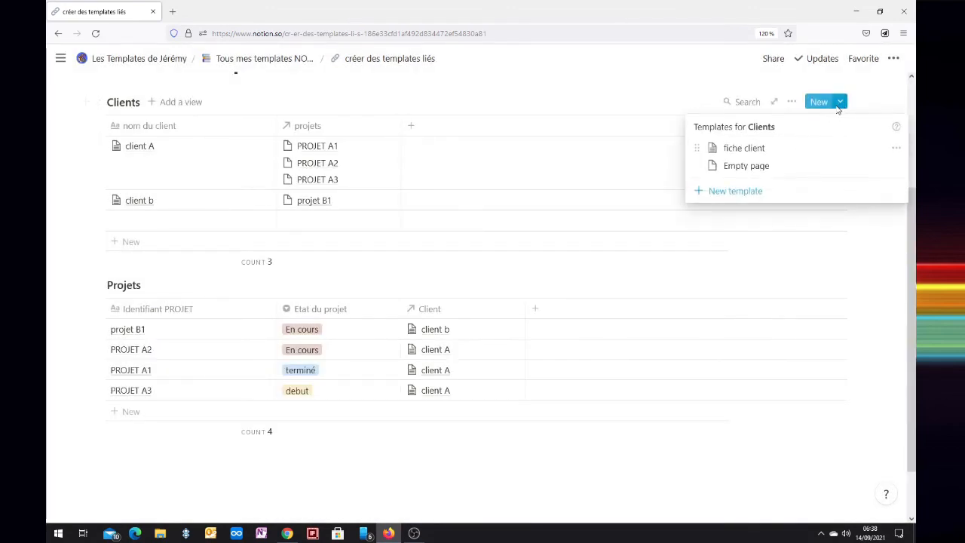
left_click(895, 148)
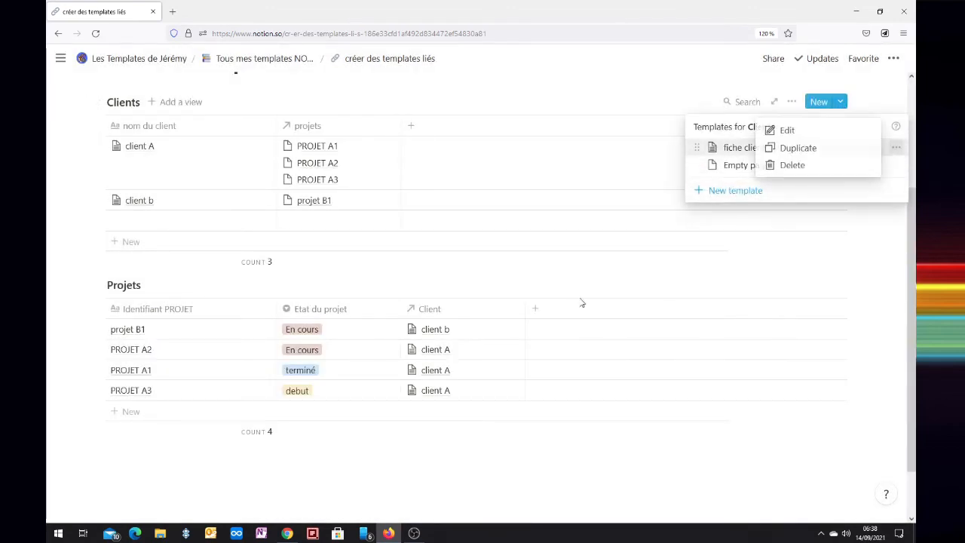
left_click(788, 129)
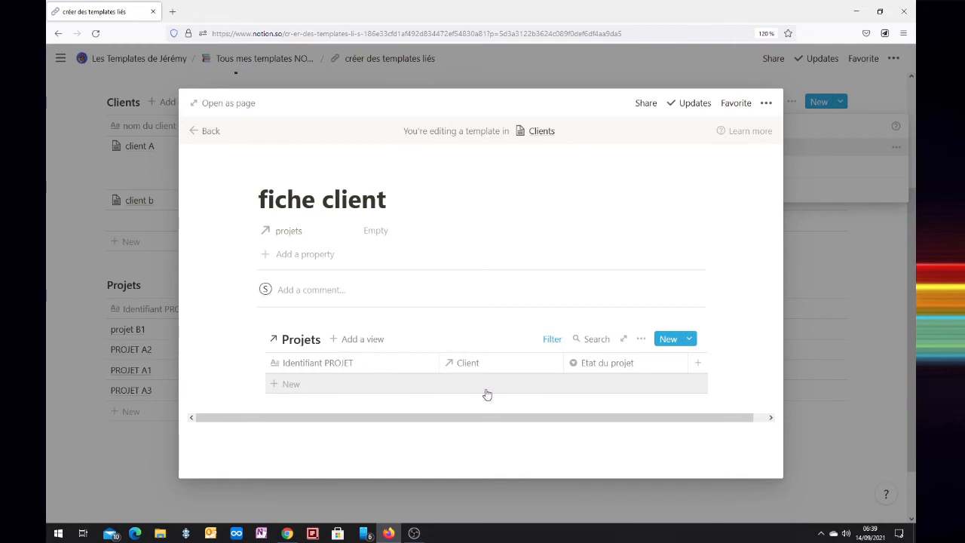
left_click(375, 341)
left_click(313, 301)
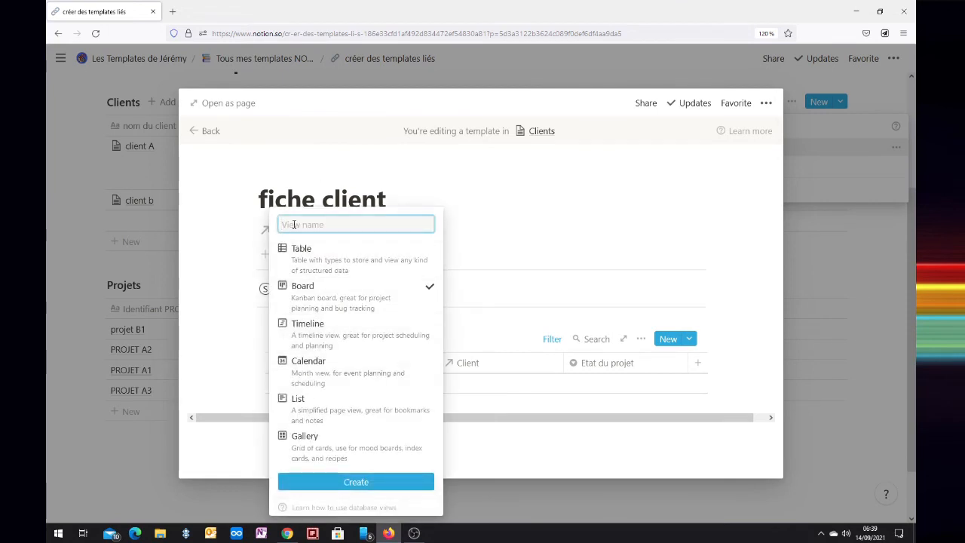
type("kanban")
key("Return")
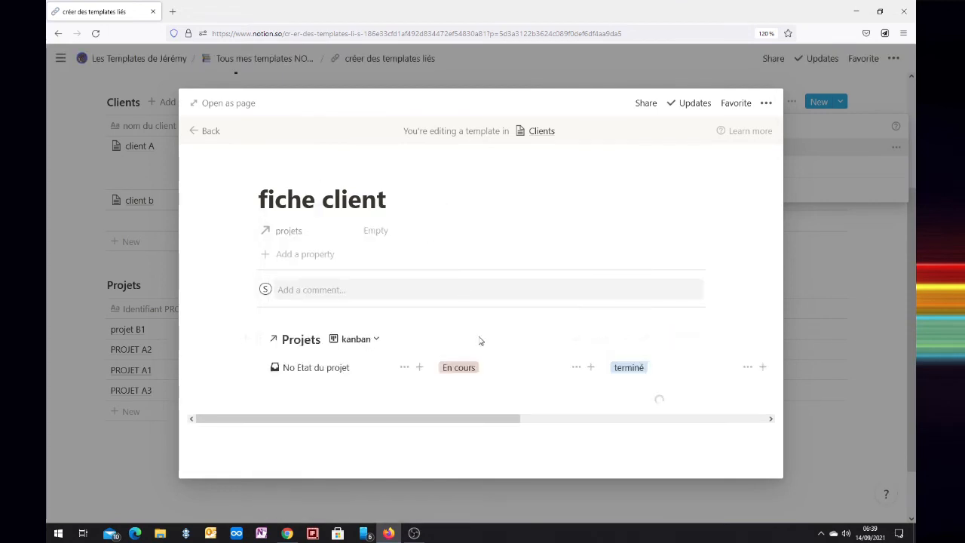
Reorder the kanban board's columns so that "debut" comes before "En cours" and "terminé"
left_click(400, 367)
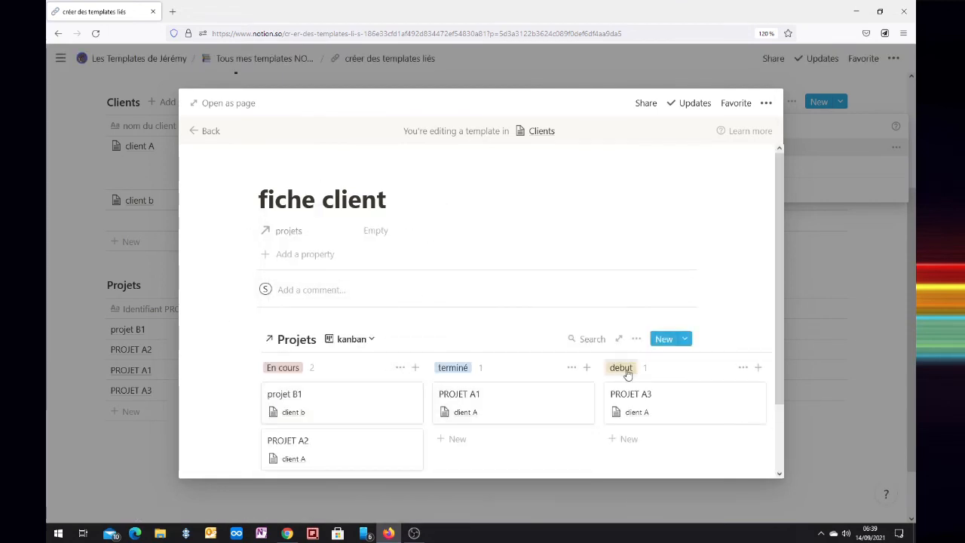
left_click_drag(605, 370, 260, 370)
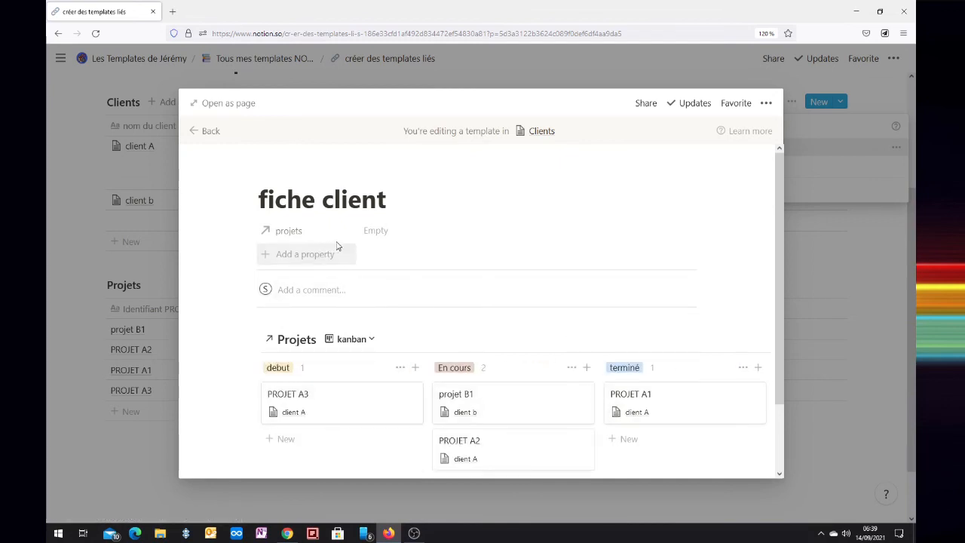
scroll(377, 276, "down", 1)
scroll(376, 276, "down", 1)
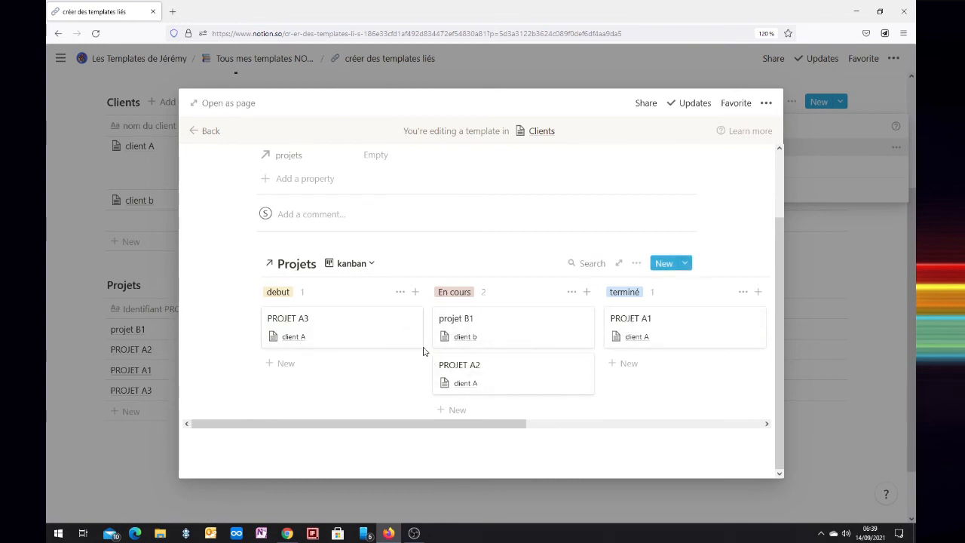
scroll(362, 347, "up", 2)
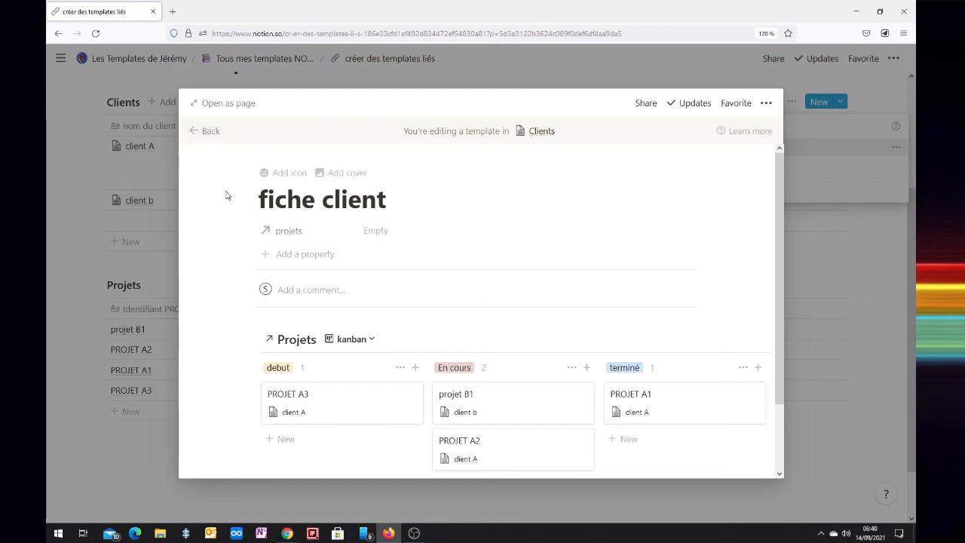
Leave the template editor and name the empty entry in the Clients database "client c"
left_click(203, 132)
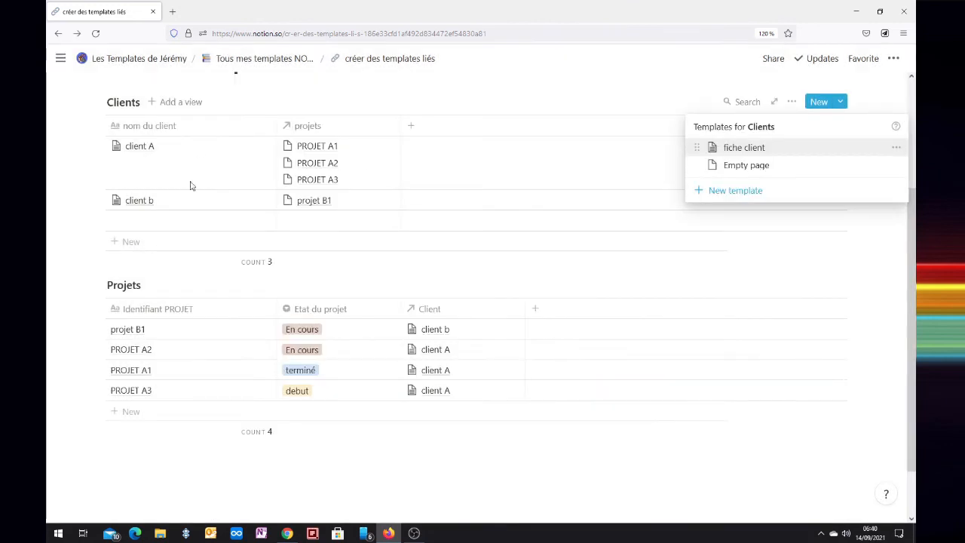
left_click(143, 223)
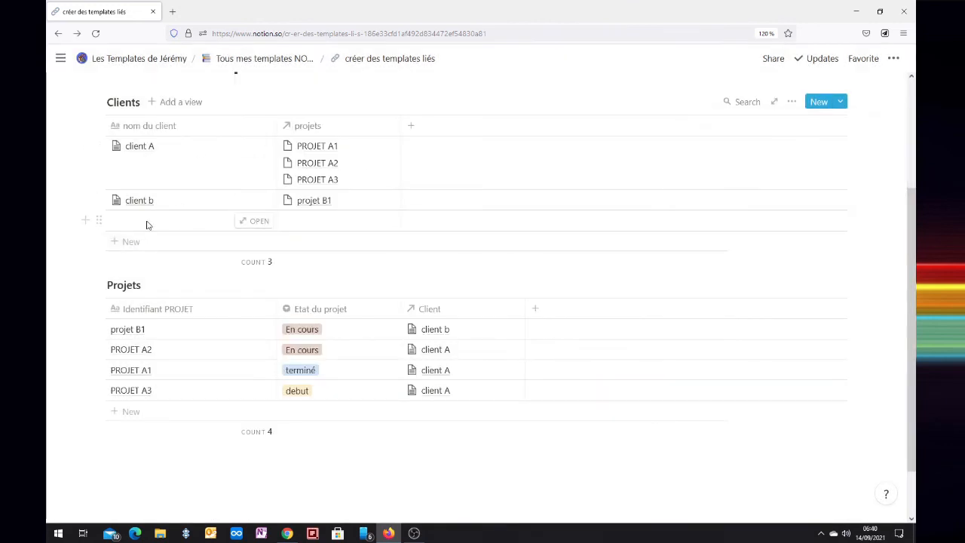
left_click(147, 224)
type("client c")
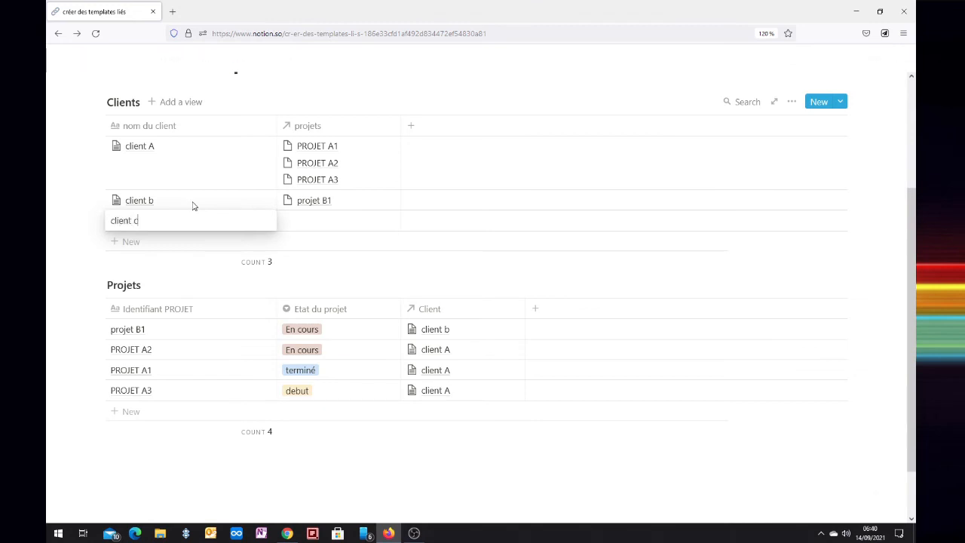
key("Tab")
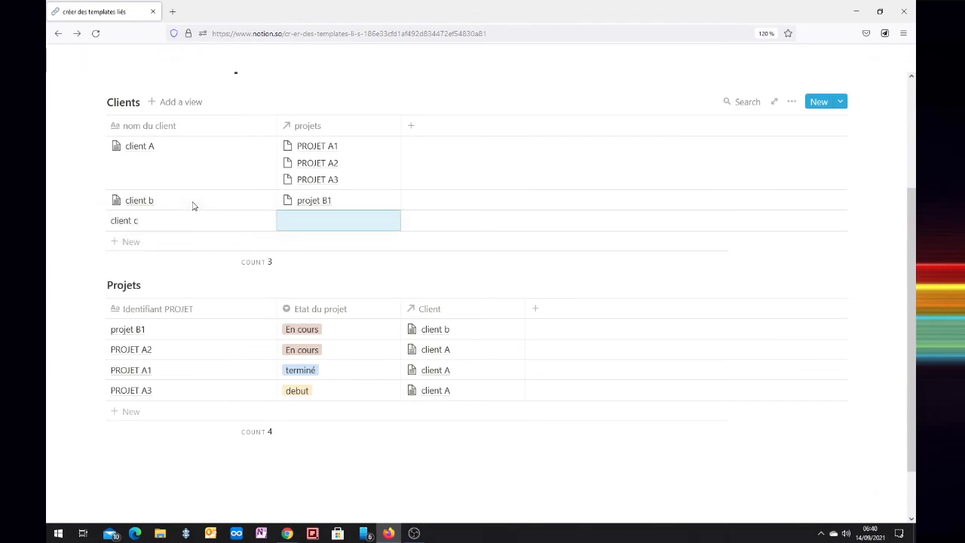
Apply the "fiche client" template to the client c page and check the views offered by its linked Projets database
left_click(254, 220)
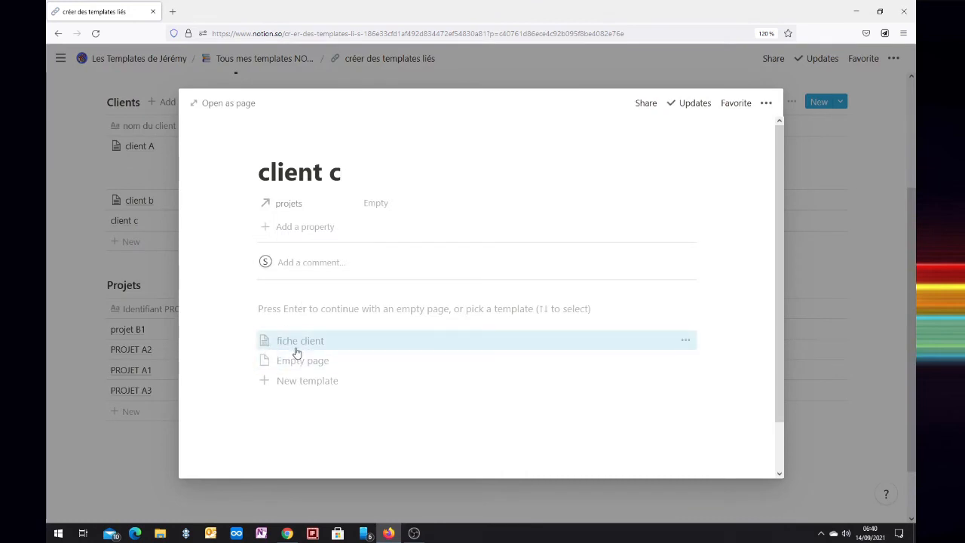
left_click(323, 343)
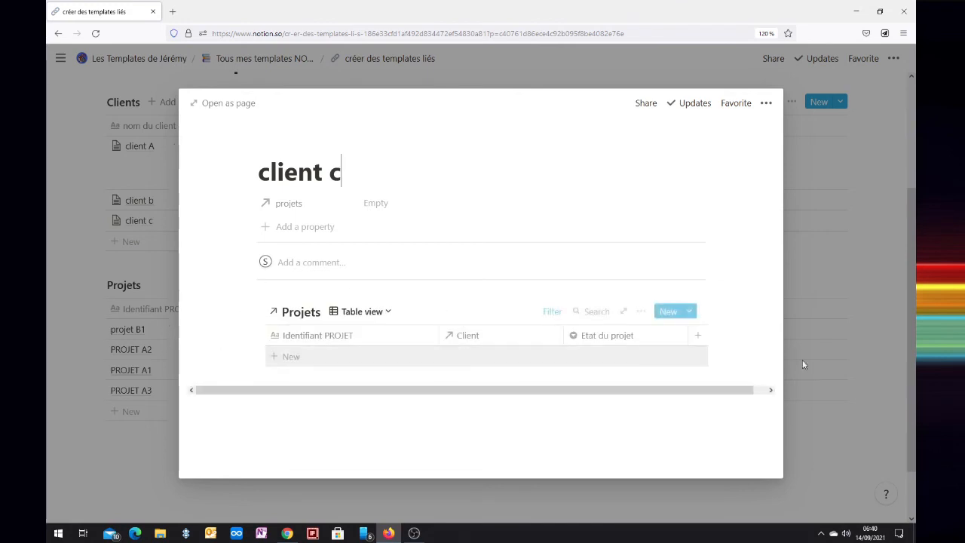
left_click(387, 315)
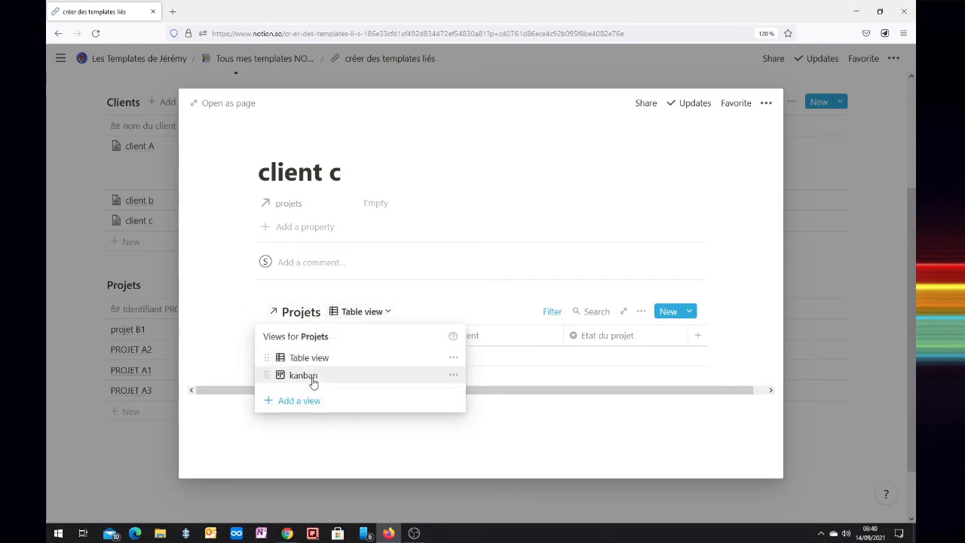
left_click(203, 349)
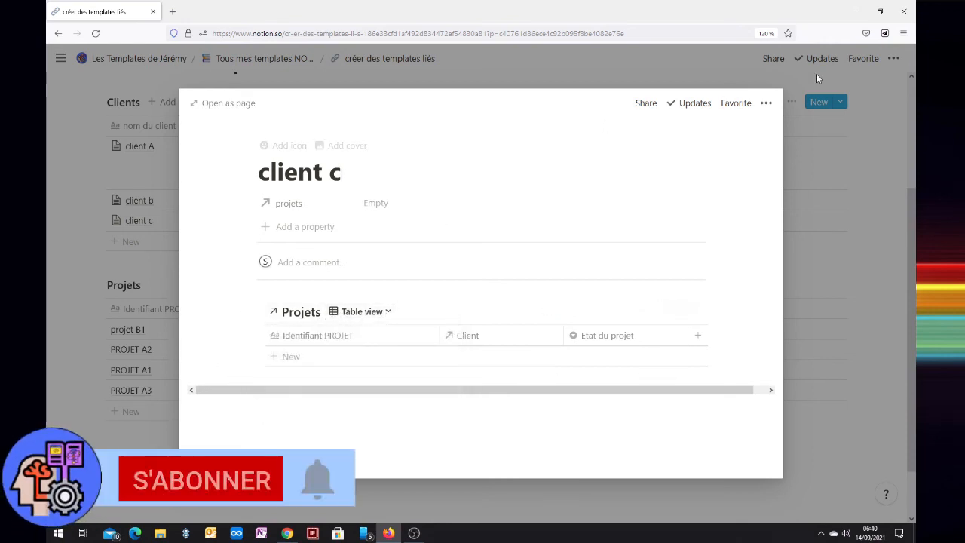
Delete all the template content from the client c page and close the page
left_click(309, 430)
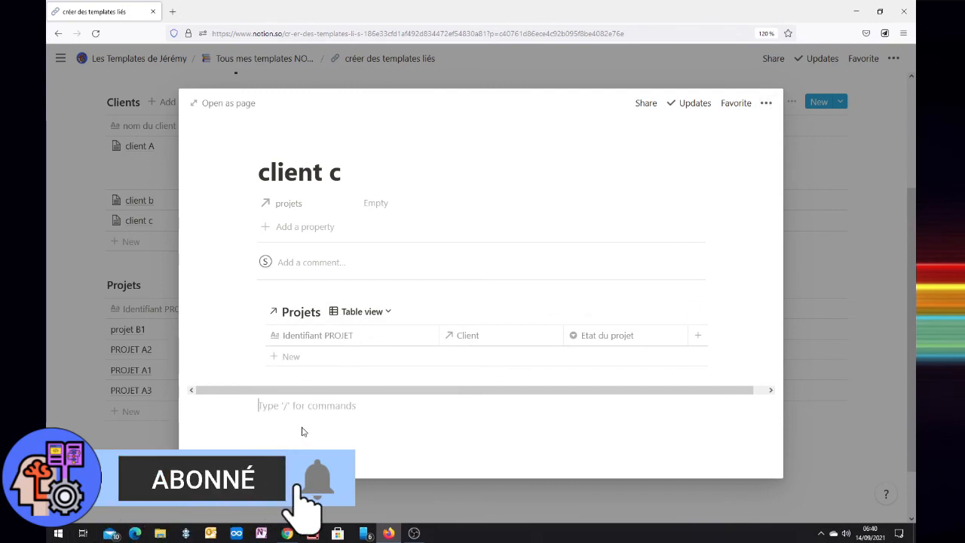
key("ctrl+a")
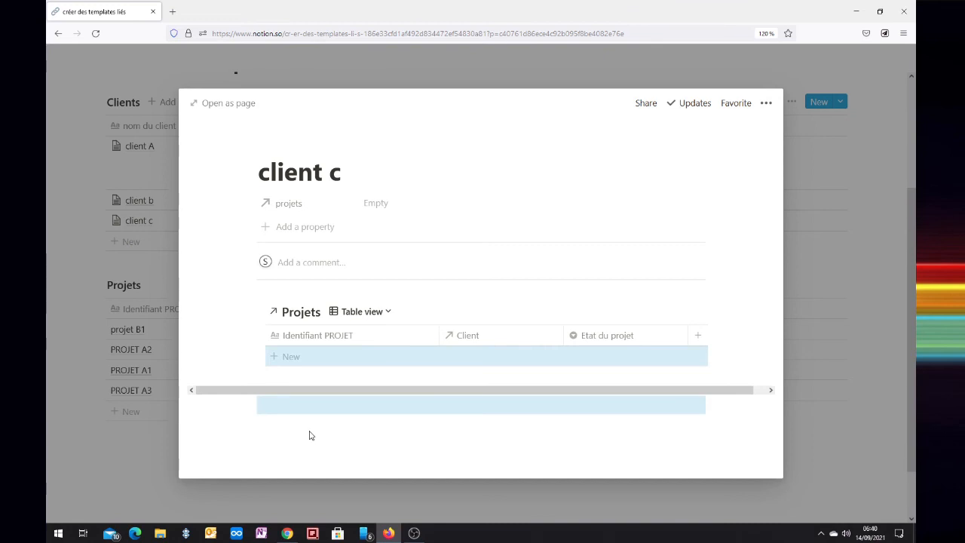
key("BackSpace")
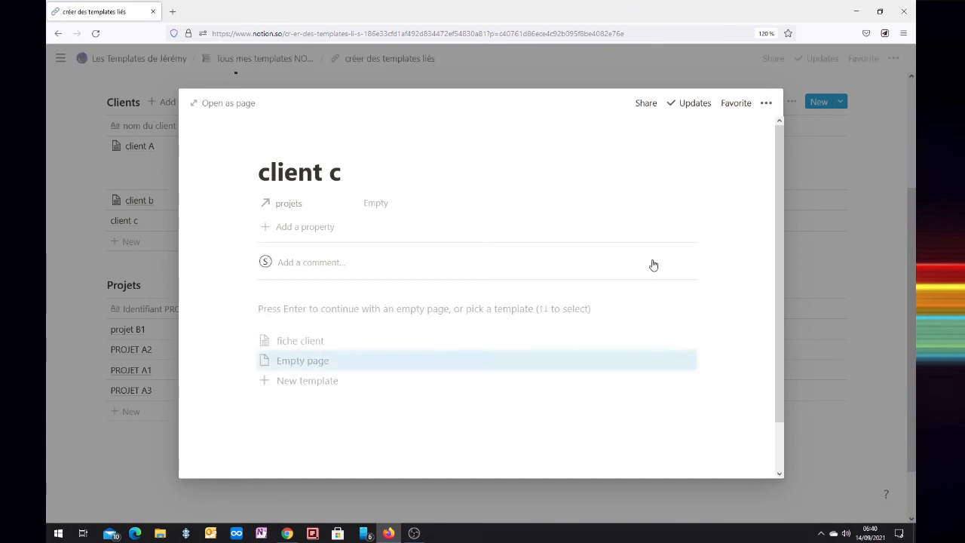
left_click(800, 174)
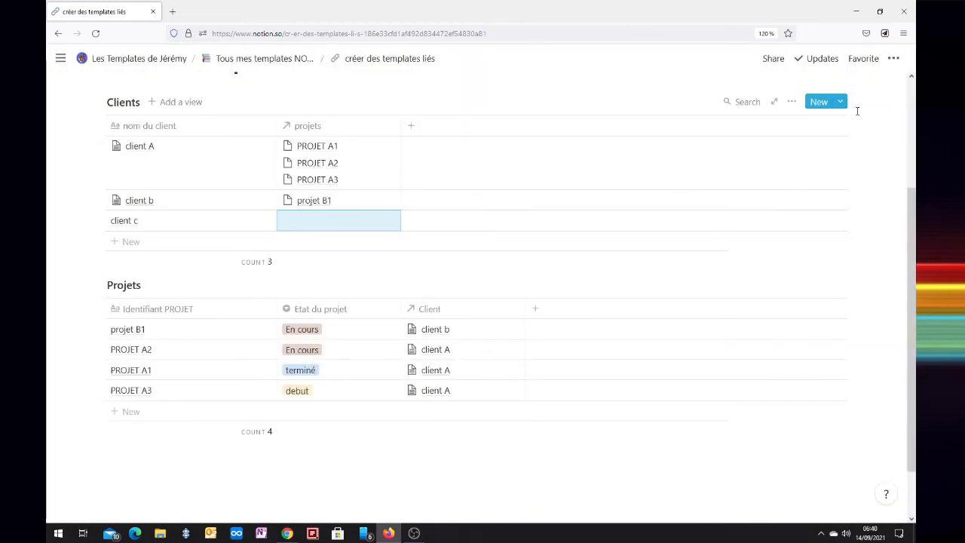
Edit the "fiche client" template so that the kanban view comes before Table view in its linked Projets database
left_click(840, 101)
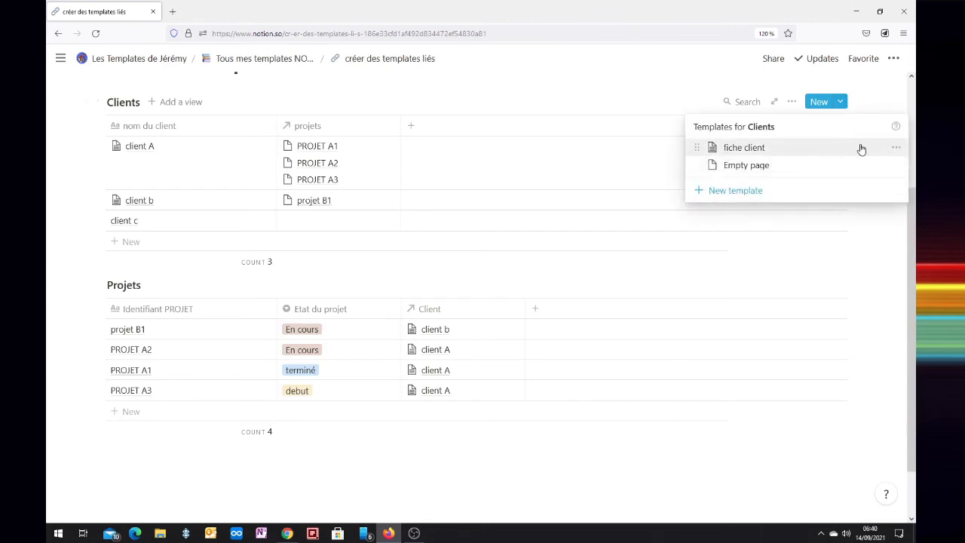
left_click(895, 147)
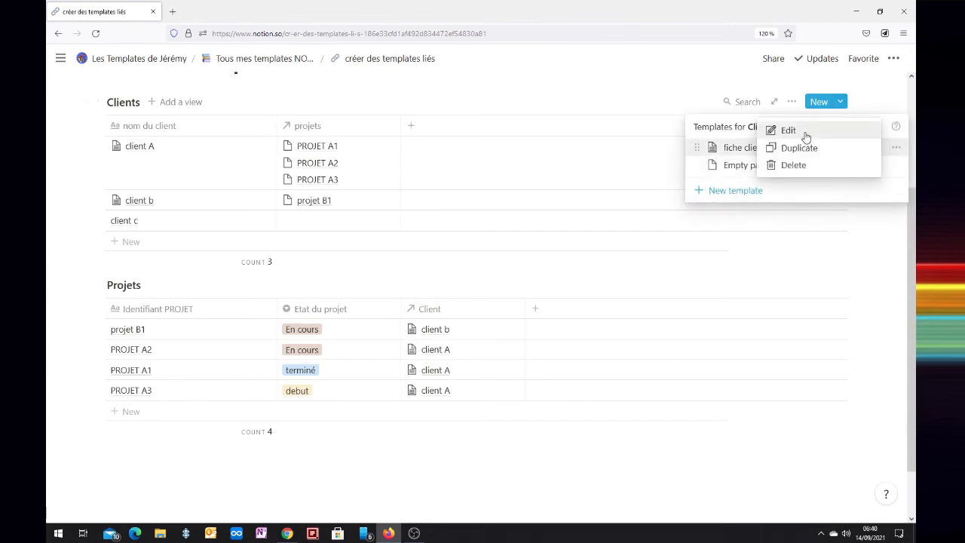
left_click(784, 131)
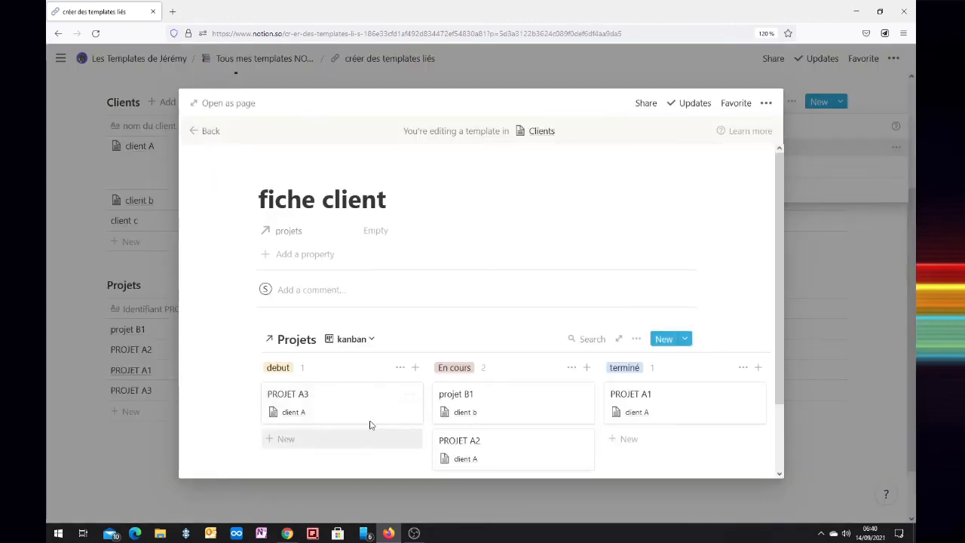
left_click(369, 343)
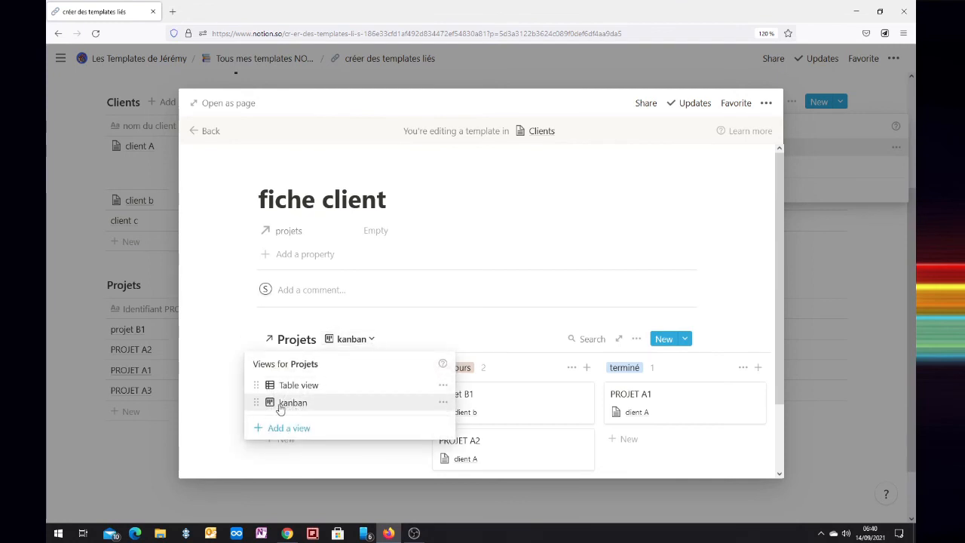
left_click_drag(256, 405, 257, 385)
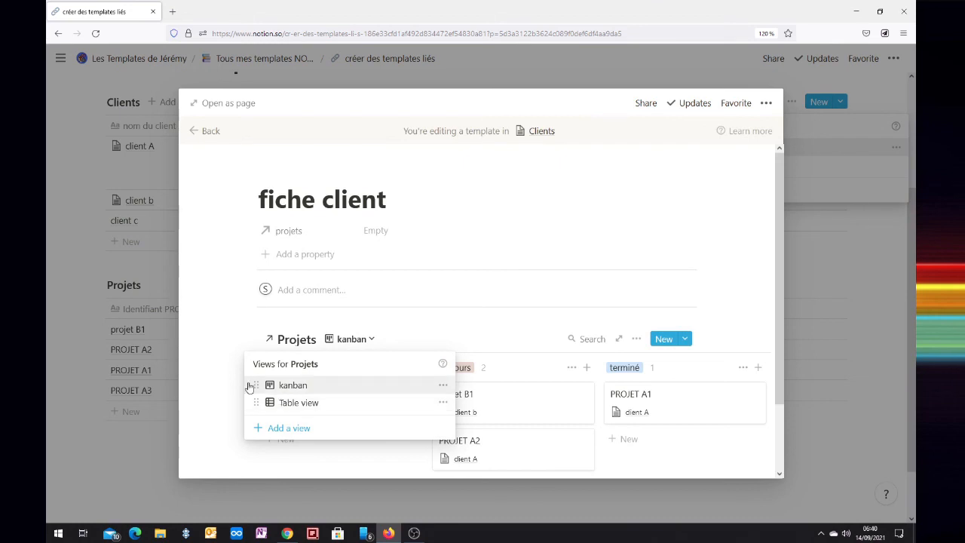
left_click(214, 382)
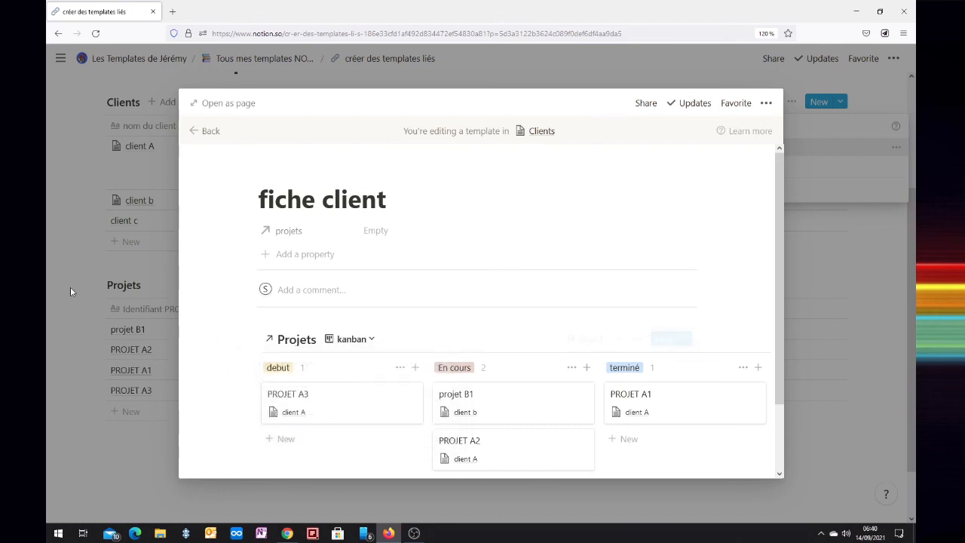
left_click(204, 130)
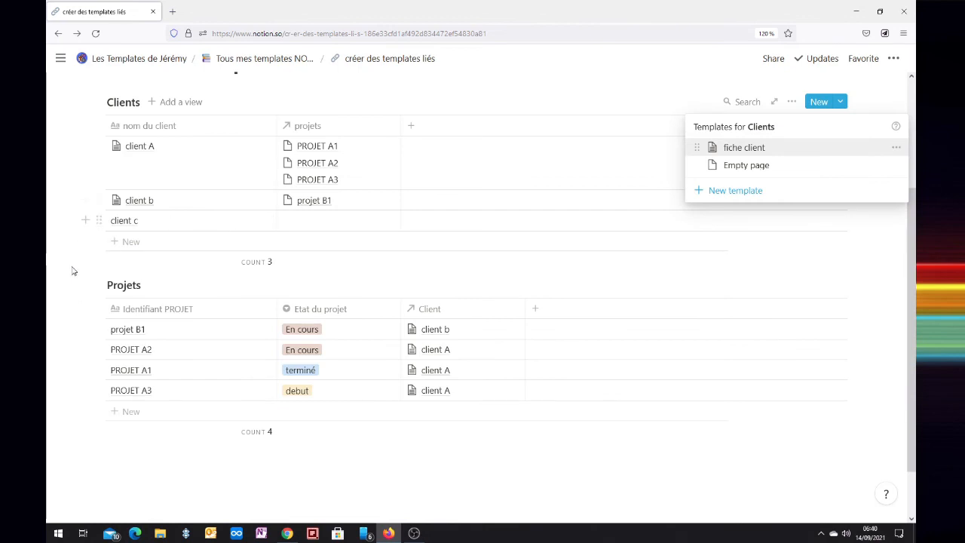
Reapply the updated "fiche client" template to the client c page and list the views of its Projets database
left_click(252, 224)
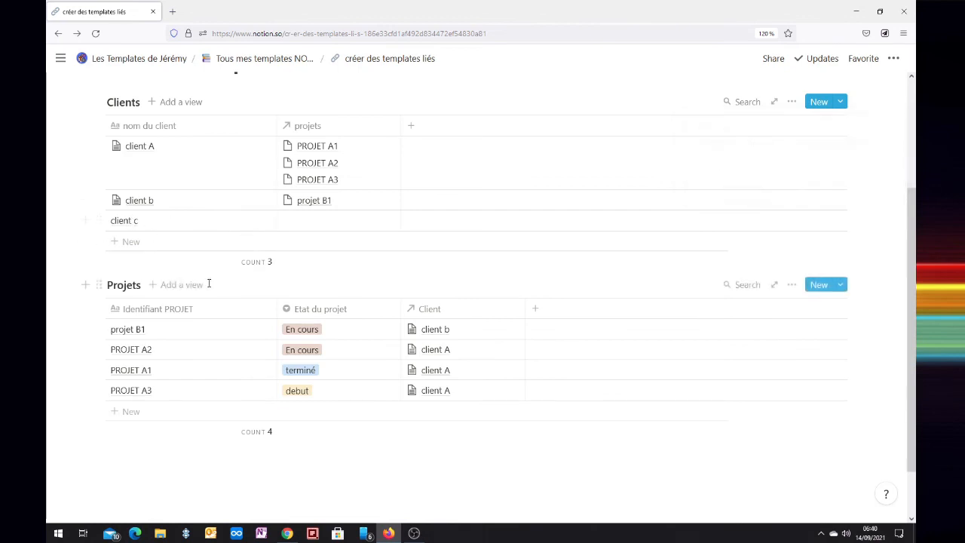
left_click(254, 220)
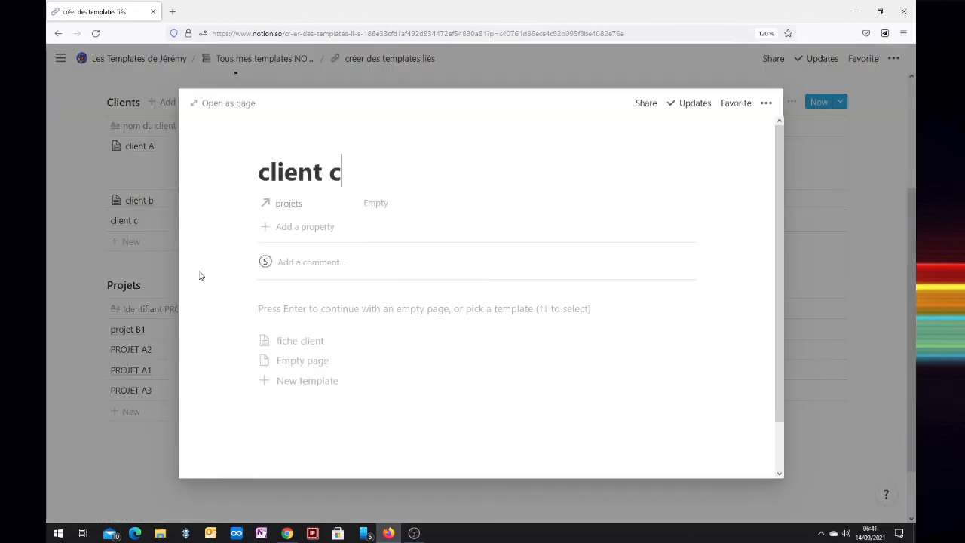
left_click(272, 343)
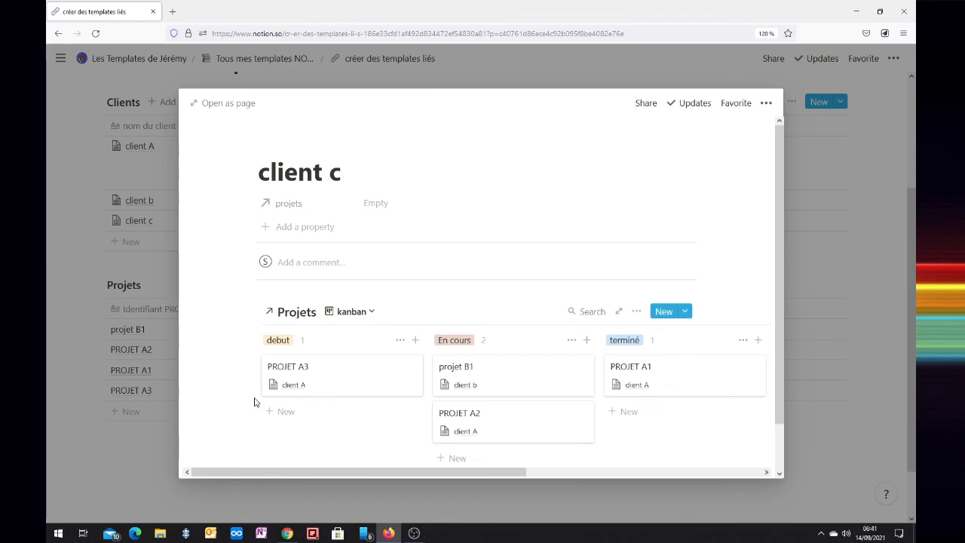
left_click(373, 313)
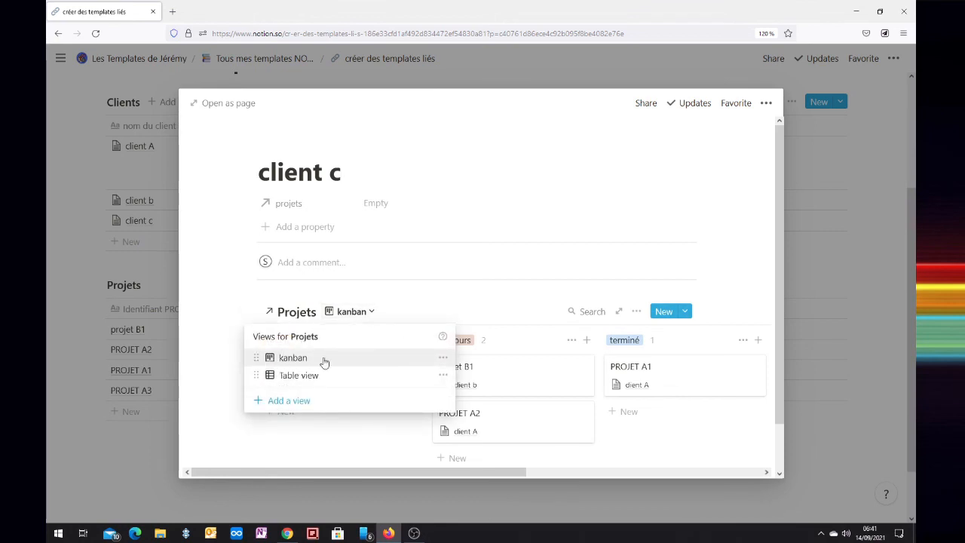